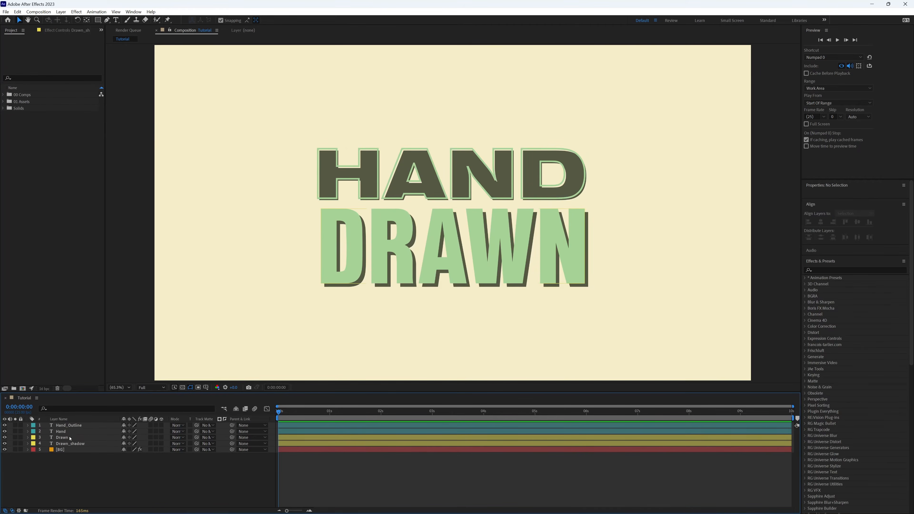
# - Solo the Hand text layer and add a Position text animator to it
pyautogui.click(62, 432)
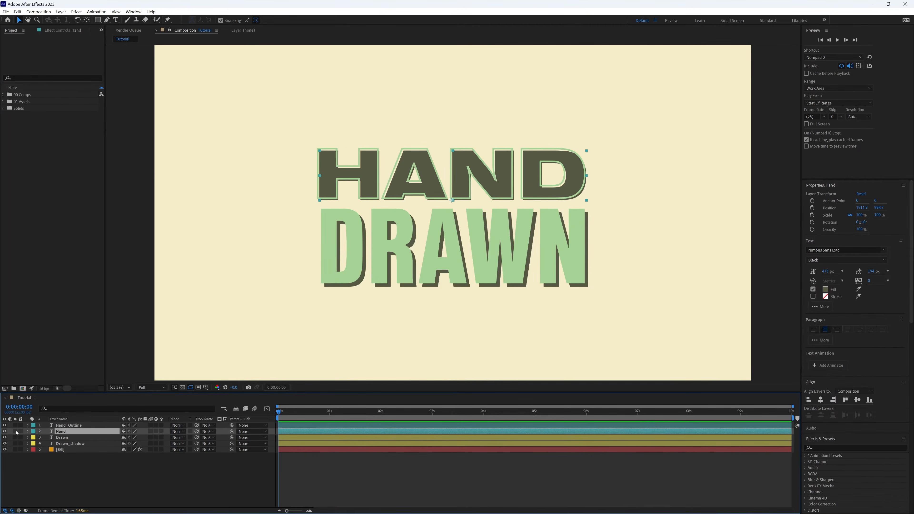
pyautogui.click(15, 431)
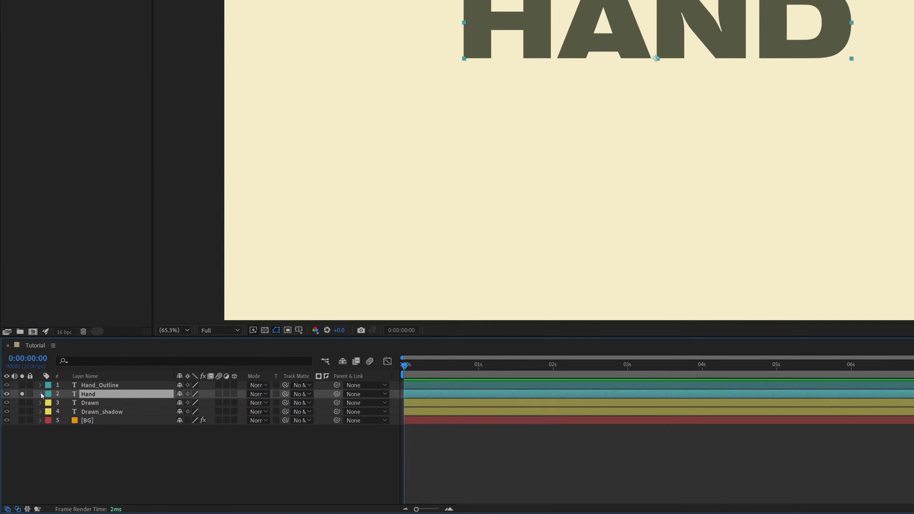
pyautogui.click(28, 431)
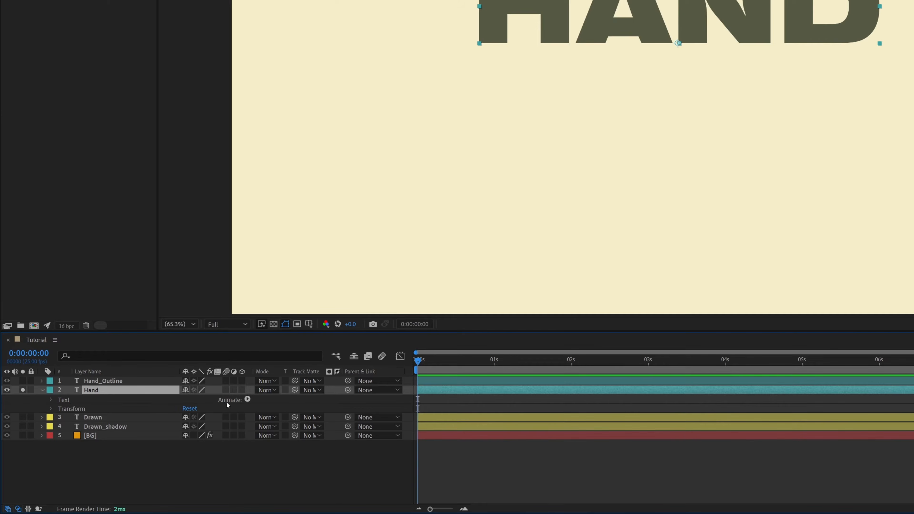
pyautogui.click(247, 400)
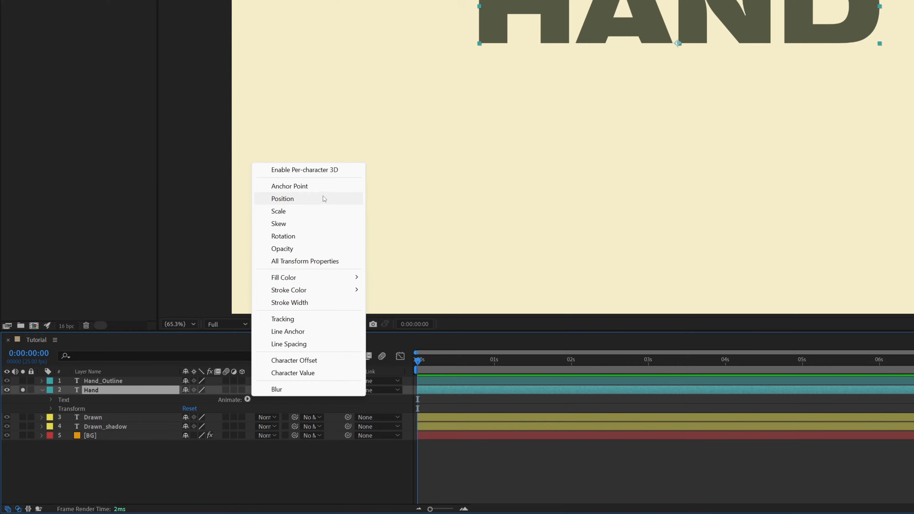
pyautogui.click(306, 203)
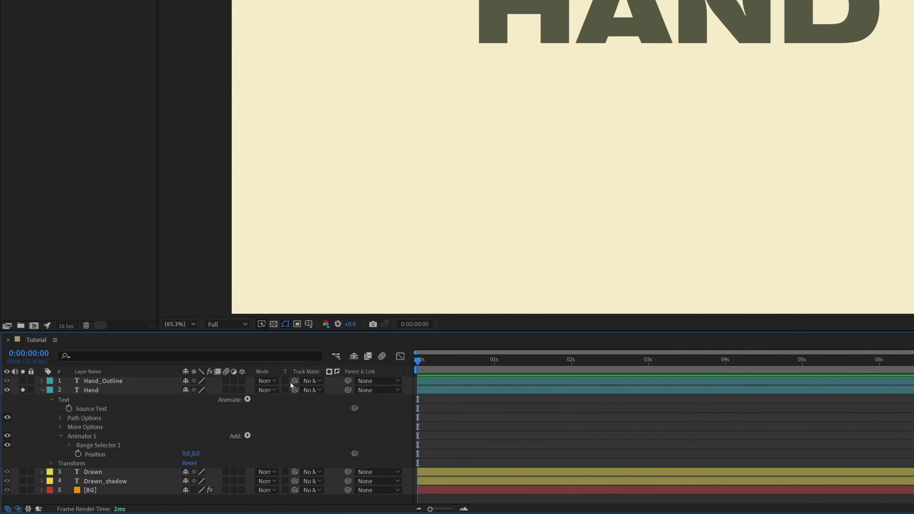
# - Add Scale and Rotation properties to the Hand layer's Animator 1
pyautogui.click(247, 435)
pyautogui.moveTo(266, 441)
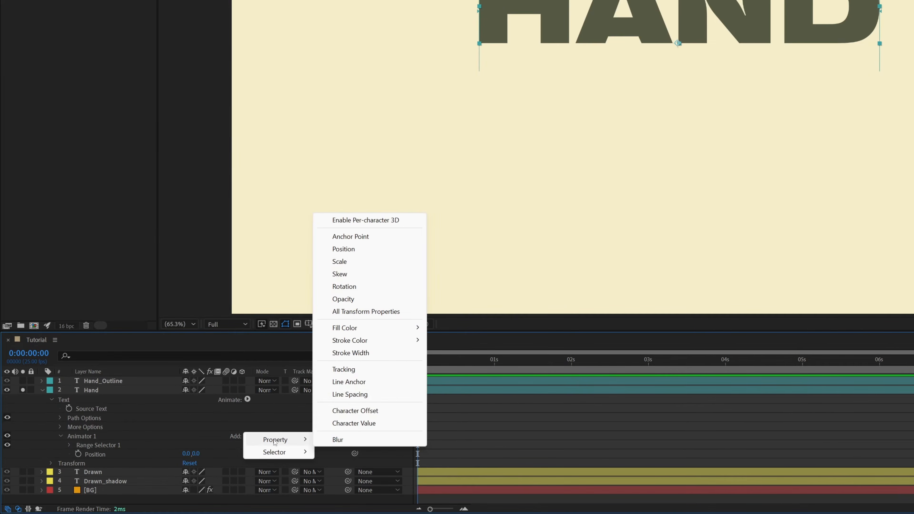
pyautogui.click(364, 264)
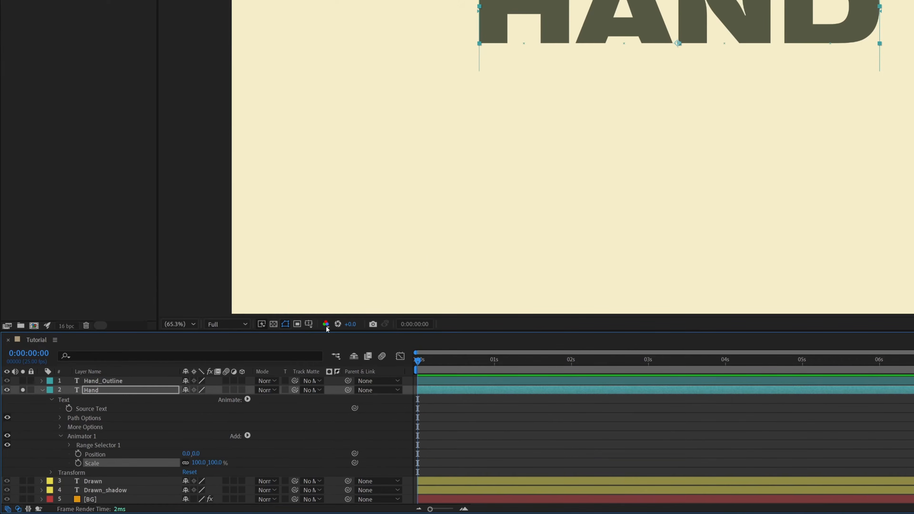
pyautogui.click(248, 436)
pyautogui.moveTo(275, 439)
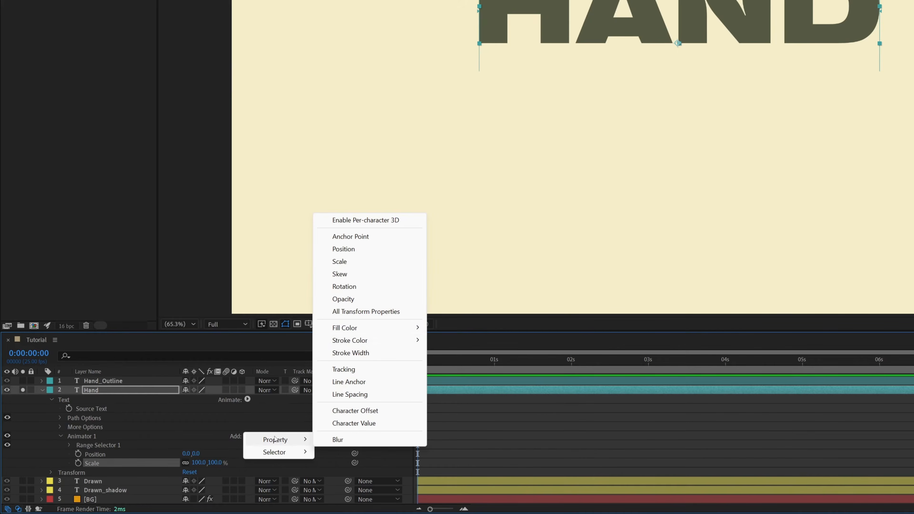
pyautogui.click(378, 292)
# - Add a Wiggly selector to the Hand layer's Animator 1 and remove its range selector
pyautogui.click(249, 439)
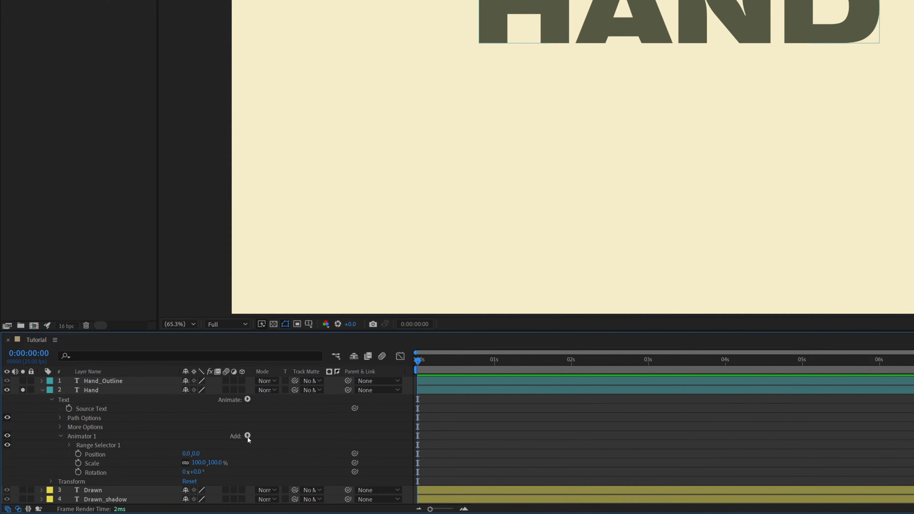
pyautogui.click(248, 436)
pyautogui.moveTo(249, 438)
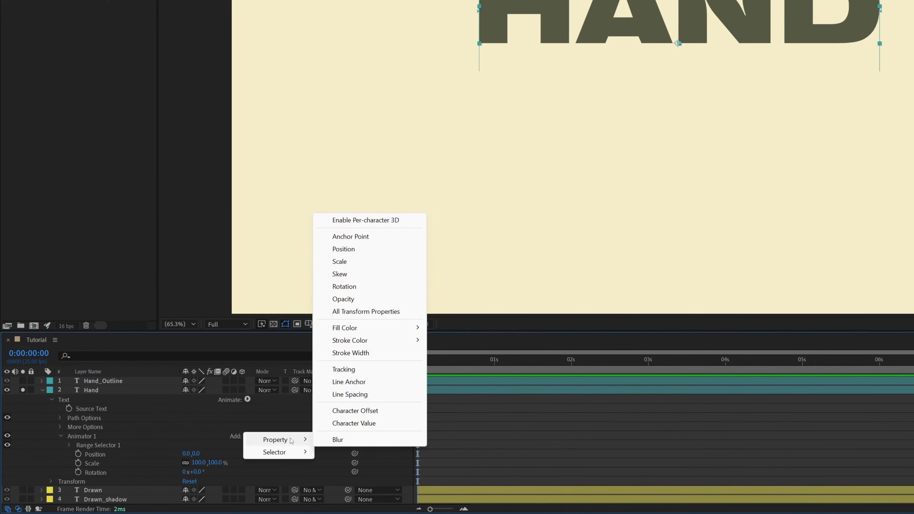
pyautogui.moveTo(289, 450)
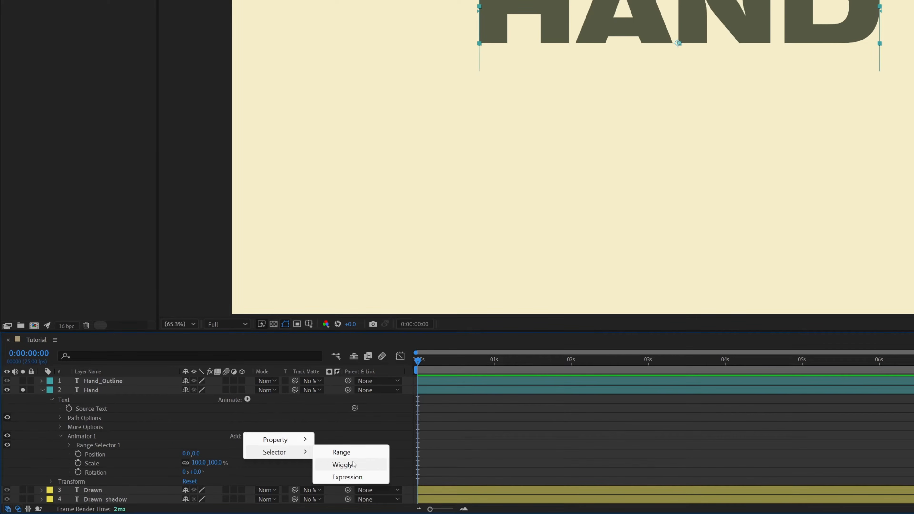
pyautogui.click(367, 468)
pyautogui.click(80, 448)
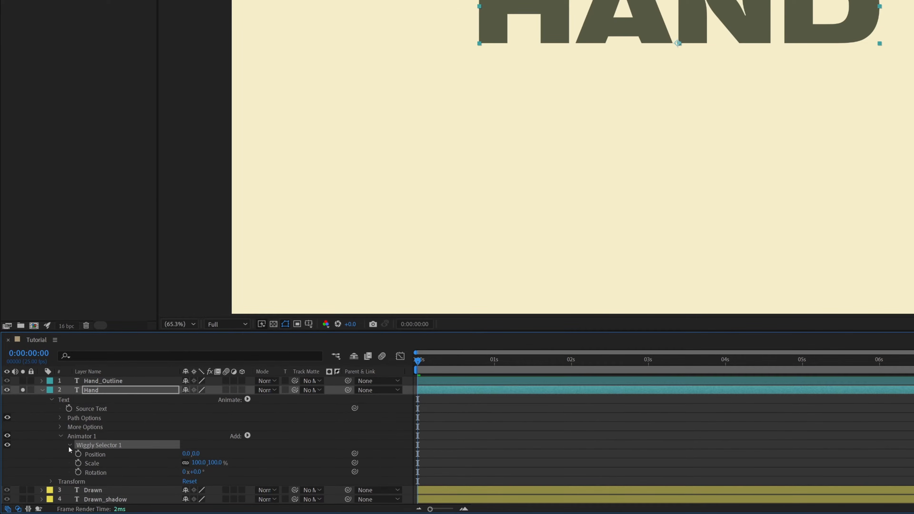
# - Set the Wiggly Selector's Wiggles/Second to 6 and collapse the selector's settings
pyautogui.click(69, 446)
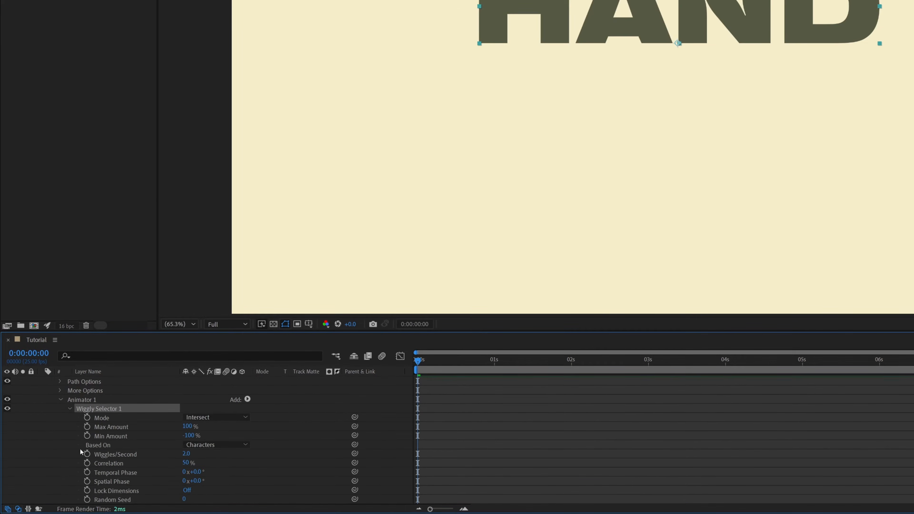
pyautogui.click(122, 457)
pyautogui.click(185, 453)
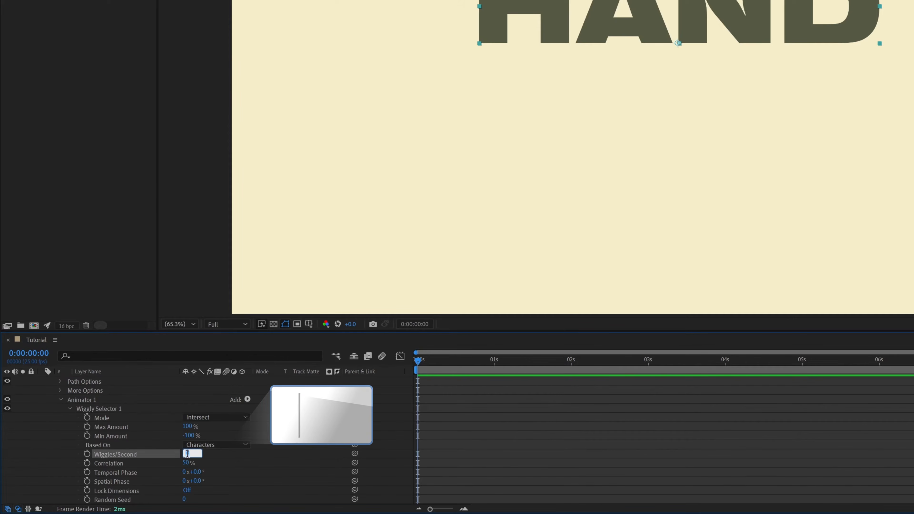
pyautogui.write('6')
pyautogui.click(68, 410)
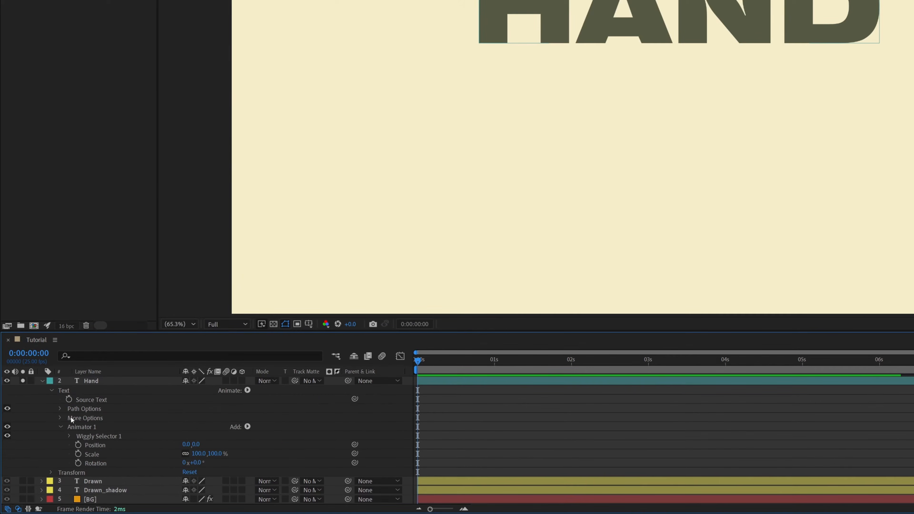
# - Set the animator's Position to 2, 2, its Scale to 101% and its Rotation to 0.2°
pyautogui.click(92, 446)
pyautogui.click(186, 445)
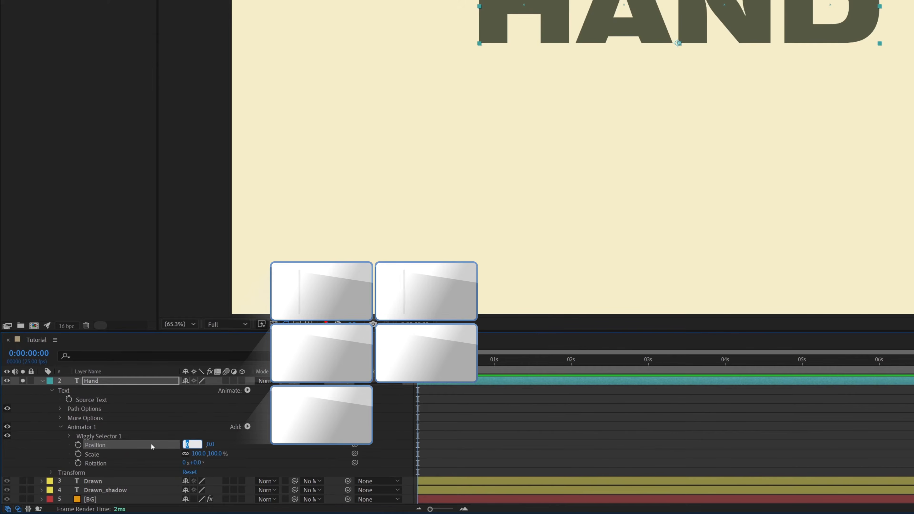
pyautogui.write('2')
pyautogui.press('Return')
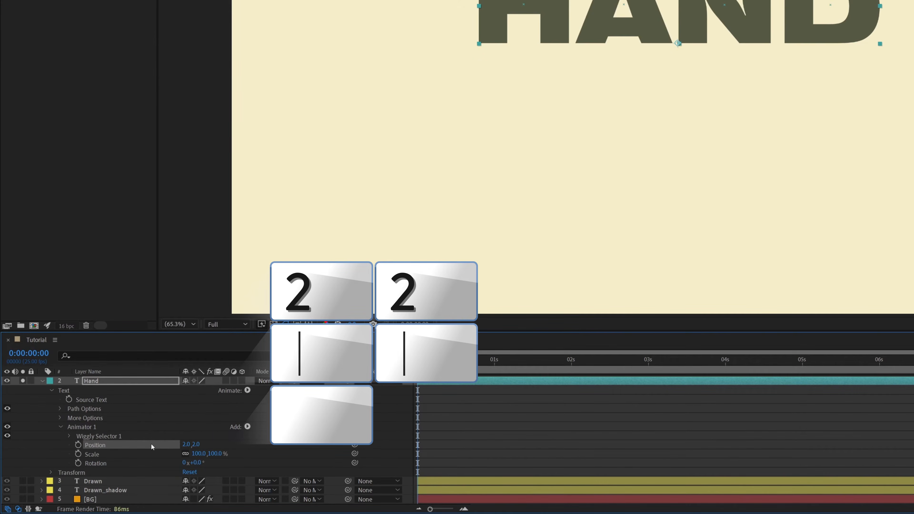
pyautogui.click(197, 455)
pyautogui.write('101')
pyautogui.click(196, 462)
pyautogui.write('1')
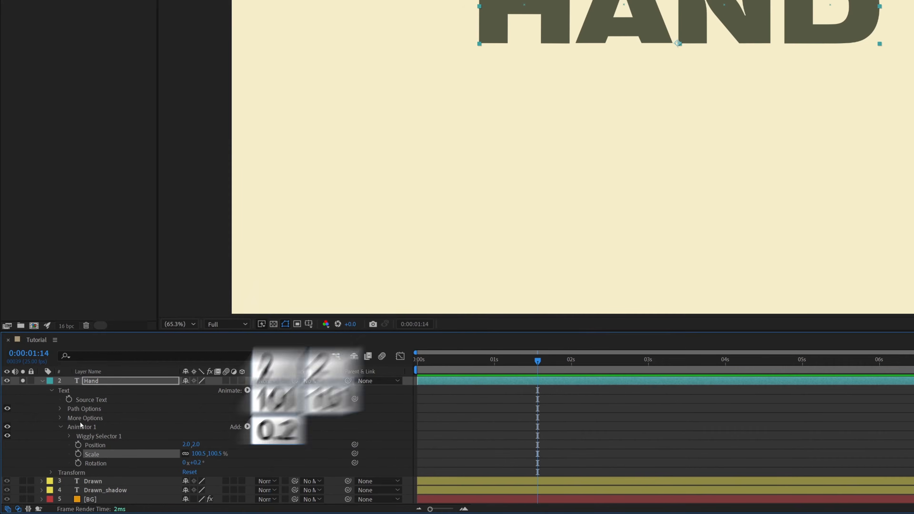
# - Copy Animator 1 from Hand, unsolo that layer, and paste the animator onto Hand_Outline, Drawn and Drawn_shadow, then preview the motion
pyautogui.click(83, 426)
pyautogui.hotkey('ctrl', 'c')
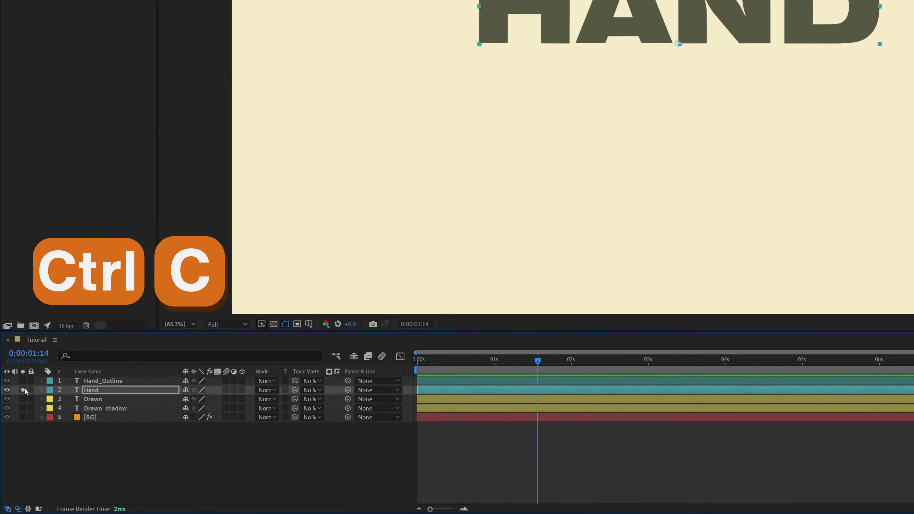
pyautogui.click(23, 390)
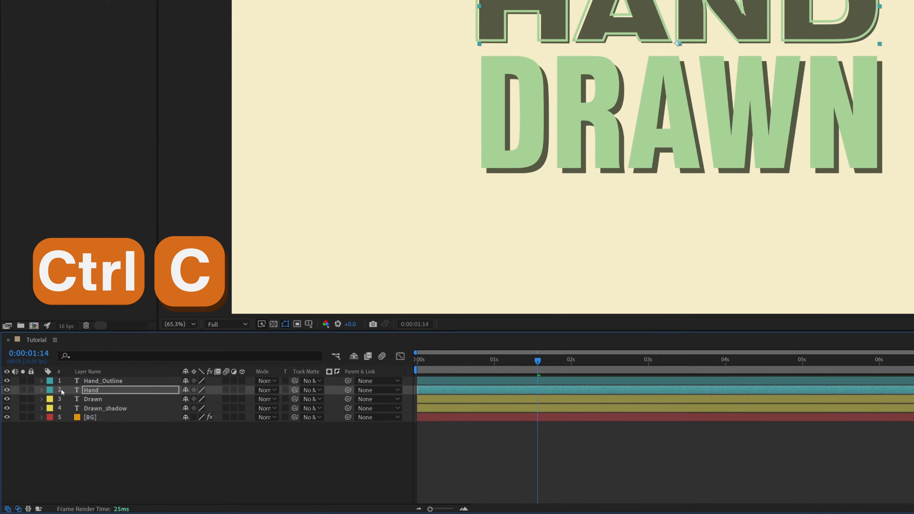
pyautogui.click(87, 380)
pyautogui.keyDown('ctrl'); pyautogui.click(88, 399); pyautogui.keyUp('ctrl')
pyautogui.keyDown('ctrl'); pyautogui.click(91, 409); pyautogui.keyUp('ctrl')
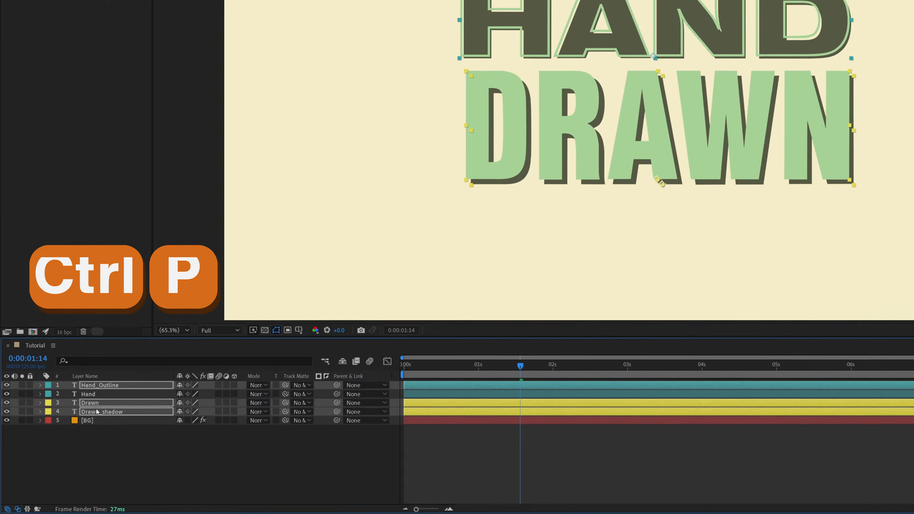
pyautogui.press('KP_0')
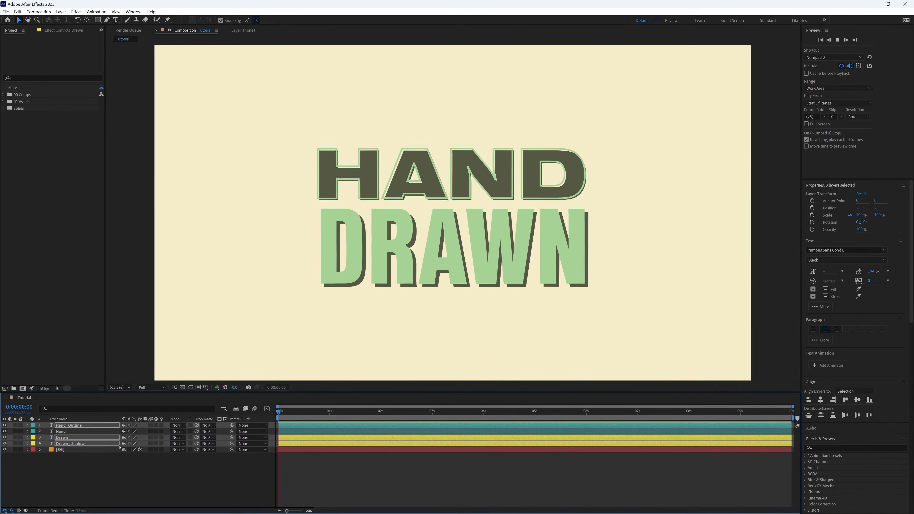
# - Create a new adjustment layer above the text layers
pyautogui.click(120, 467)
pyautogui.click(60, 11)
pyautogui.moveTo(72, 20)
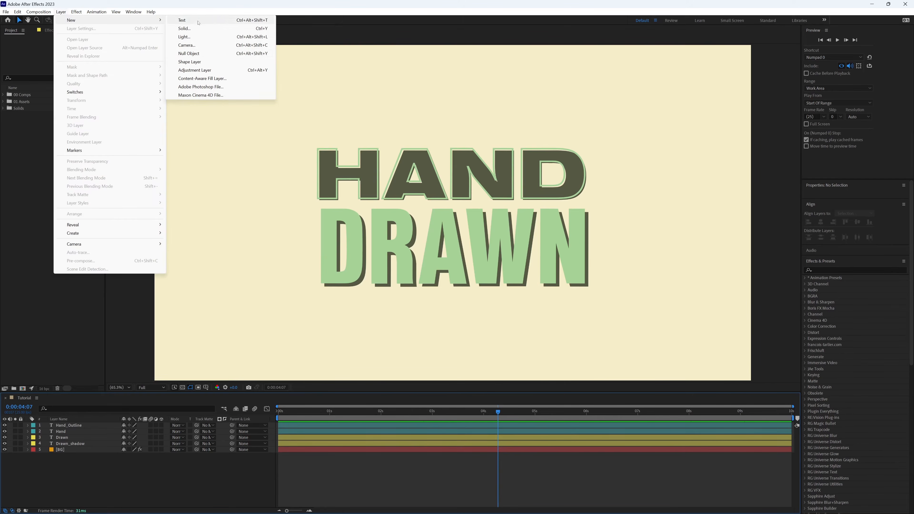
pyautogui.click(194, 70)
# - Apply the Posterize Time effect to the adjustment layer, set its Frame Rate to 12, and preview the animation
pyautogui.click(841, 311)
pyautogui.write('poster')
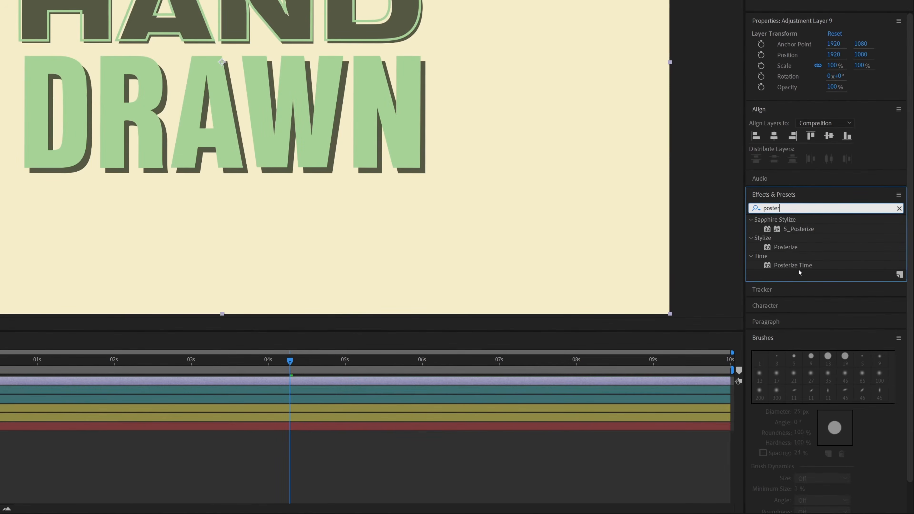
pyautogui.doubleClick(793, 266)
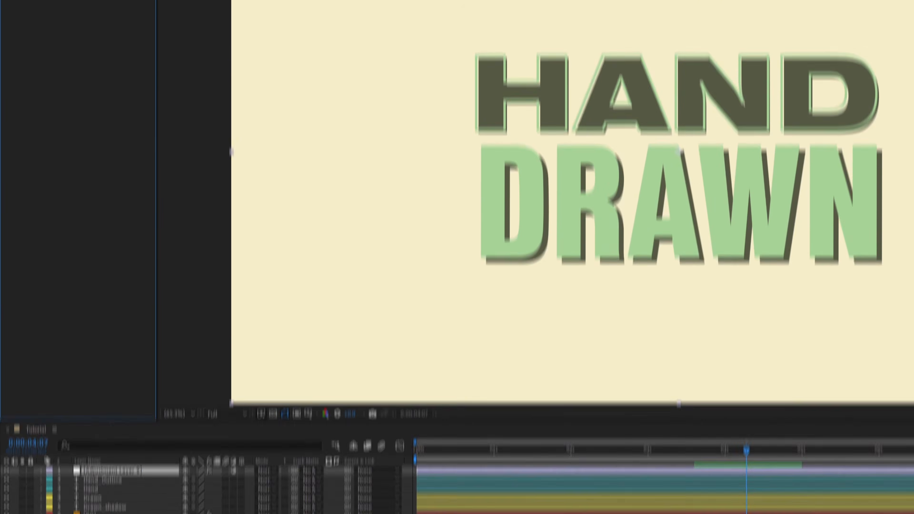
pyautogui.click(92, 77)
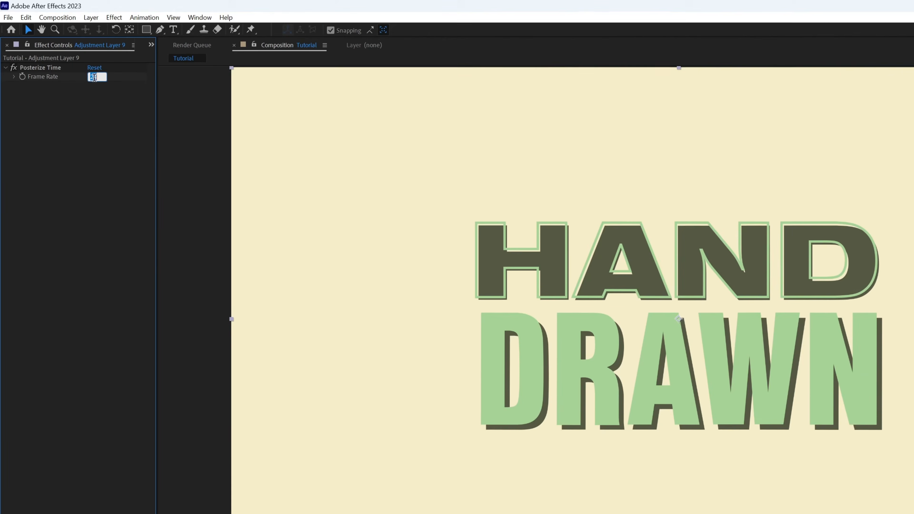
pyautogui.write('12')
pyautogui.press('Return')
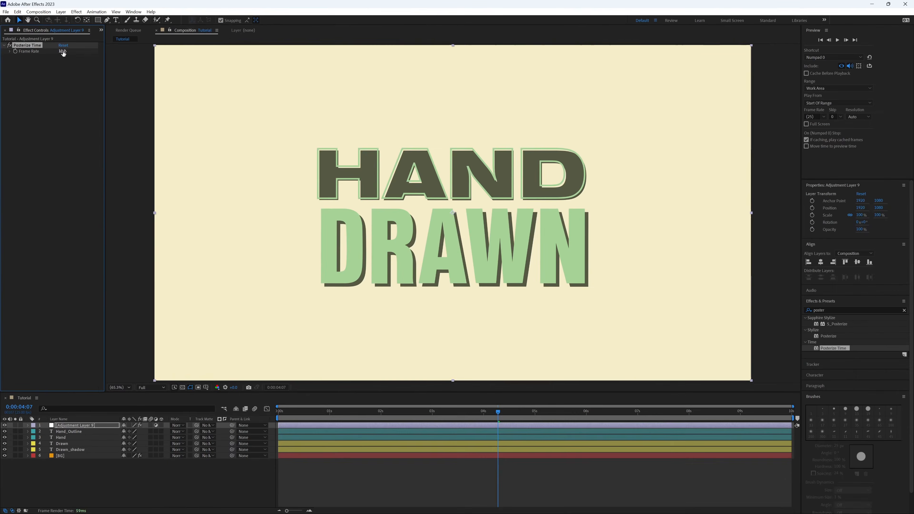
pyautogui.press('space')
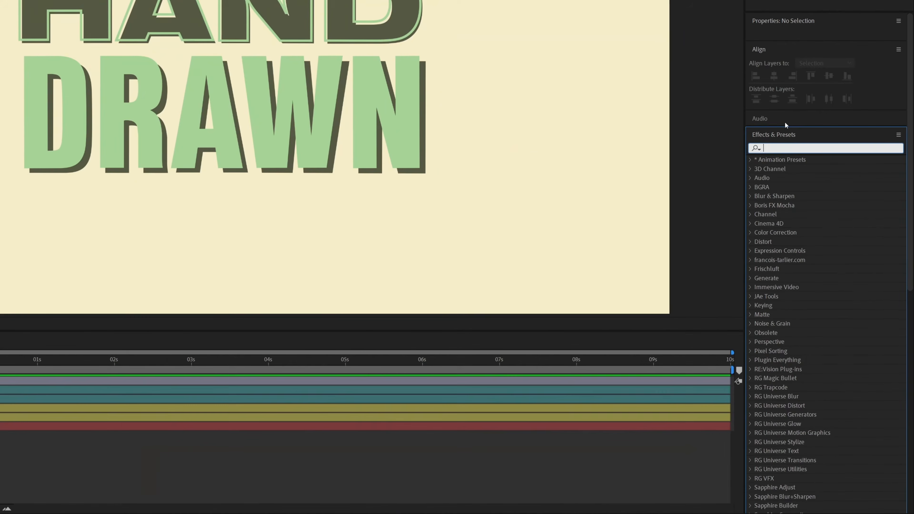
# - Apply the Roughen Edges effect to the Hand layer and solo that layer
pyautogui.write('roughen')
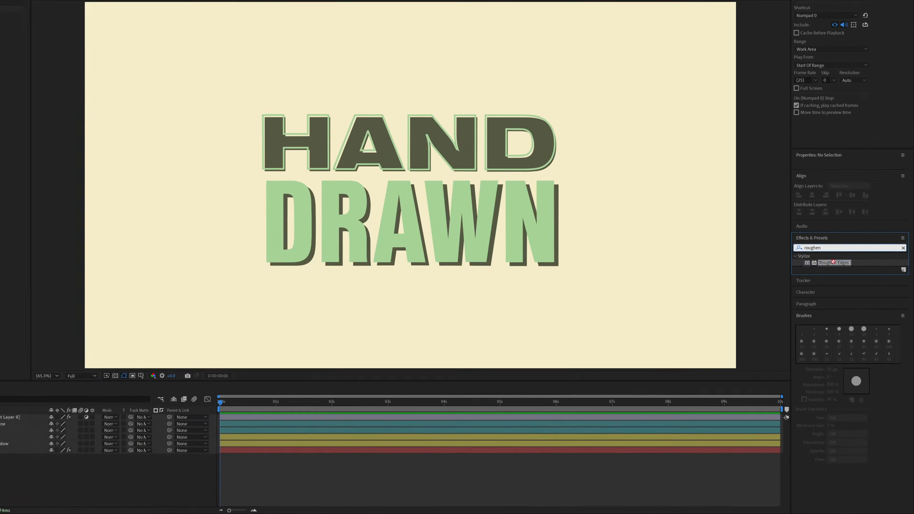
pyautogui.moveTo(803, 168); pyautogui.dragTo(791, 174)
pyautogui.moveTo(833, 285); pyautogui.dragTo(16, 438)
pyautogui.click(16, 438)
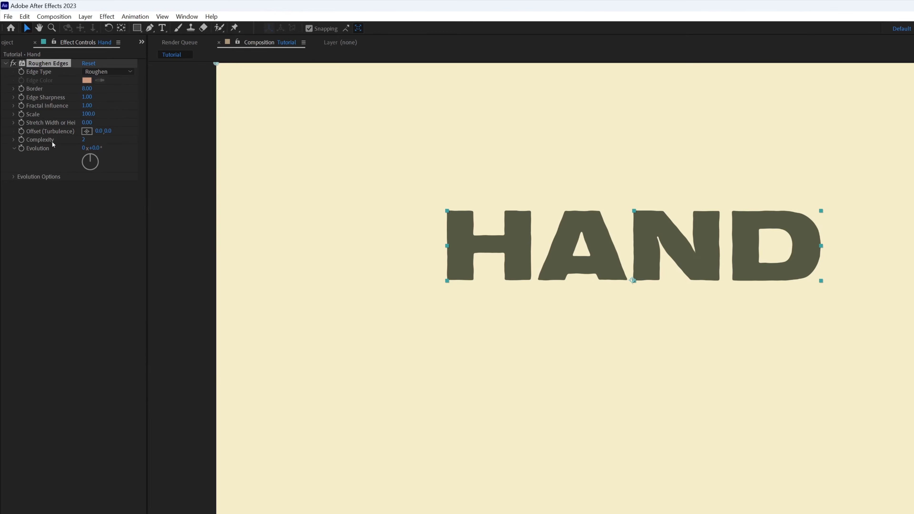
# - Set the Roughen Edges Border to 4.5, Edge Sharpness to 5 and Scale to 15 on the Hand layer
pyautogui.click(87, 89)
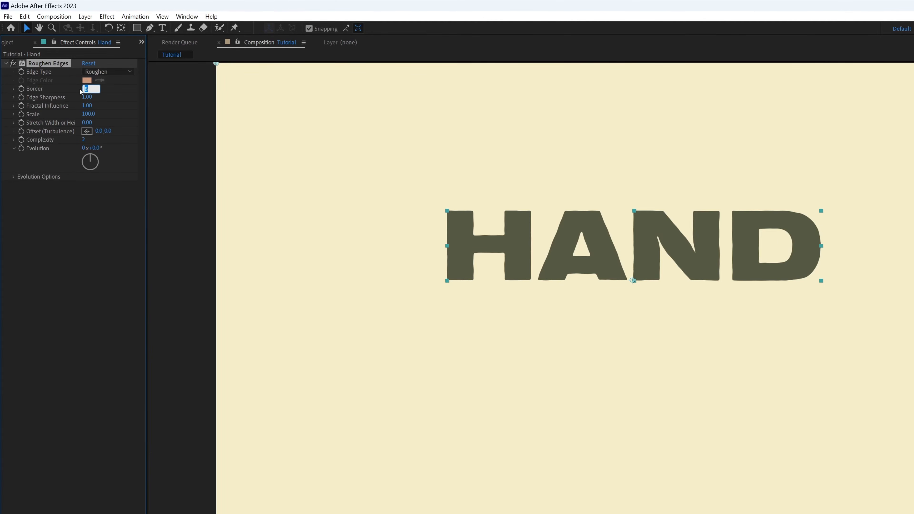
pyautogui.write('4.5')
pyautogui.click(120, 90)
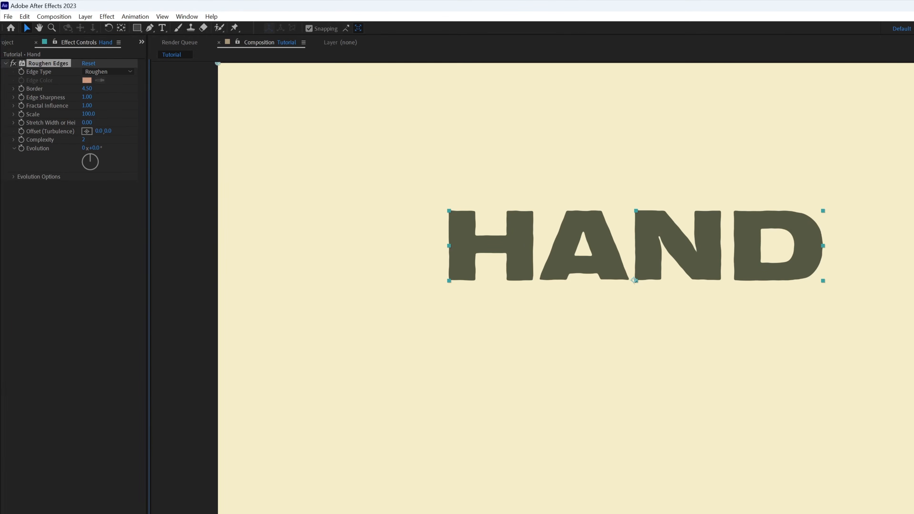
pyautogui.click(87, 97)
pyautogui.write('5')
pyautogui.click(111, 98)
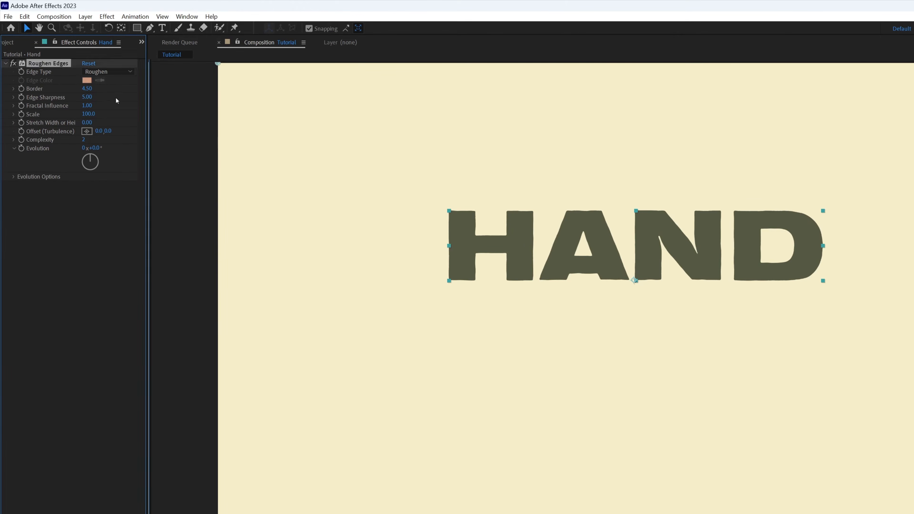
pyautogui.click(89, 114)
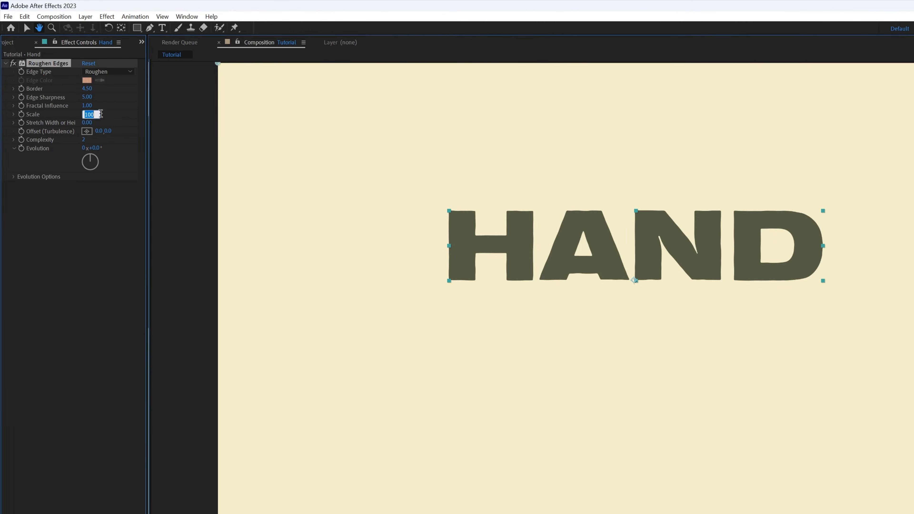
pyautogui.write('15')
pyautogui.click(111, 116)
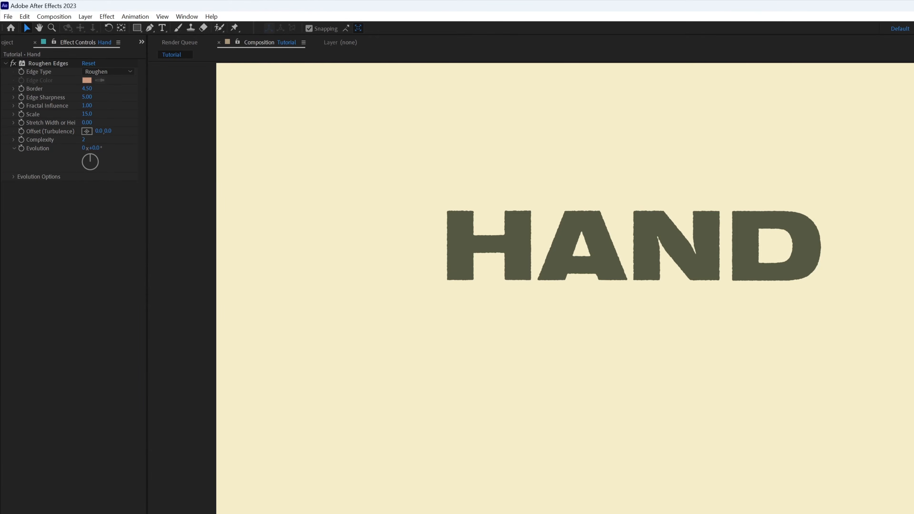
# - Add the expression time*4 to the Roughen Edges Random Seed on the Hand layer and preview the animation
pyautogui.click(34, 176)
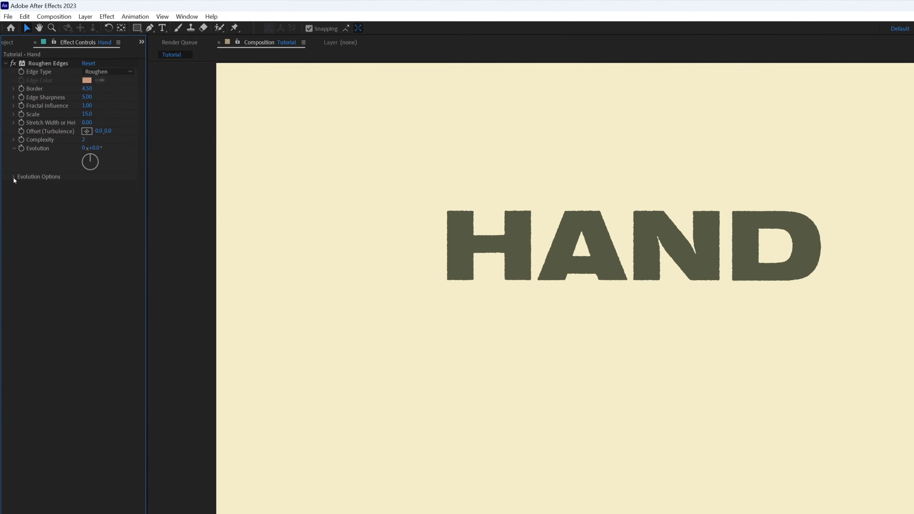
pyautogui.click(14, 177)
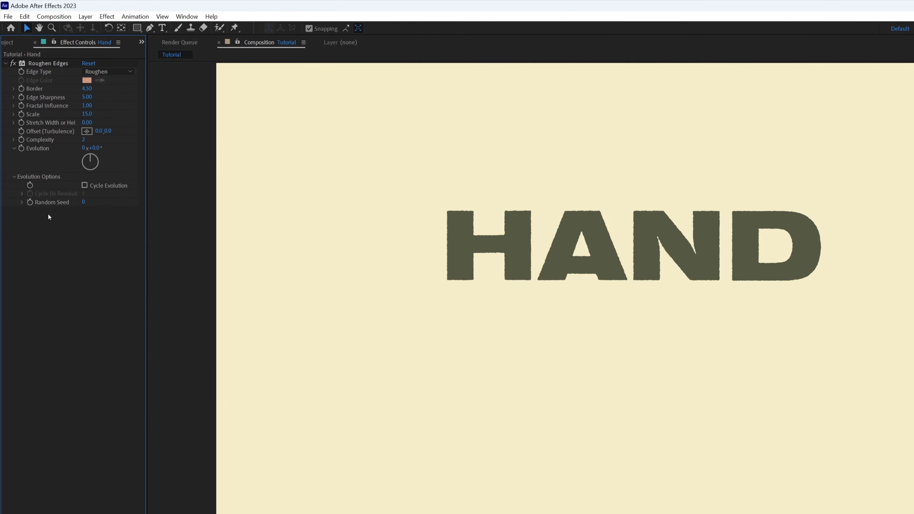
pyautogui.keyDown('alt'); pyautogui.click(29, 202); pyautogui.keyUp('alt')
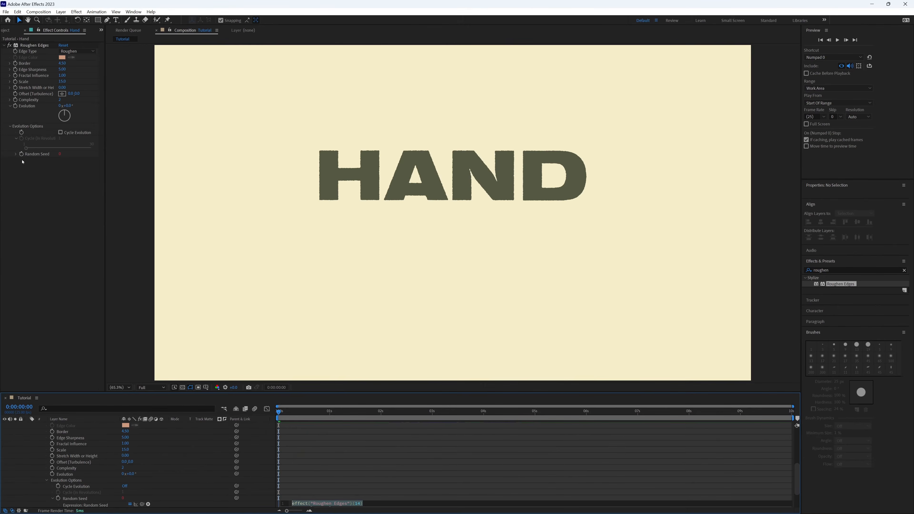
pyautogui.write('time')
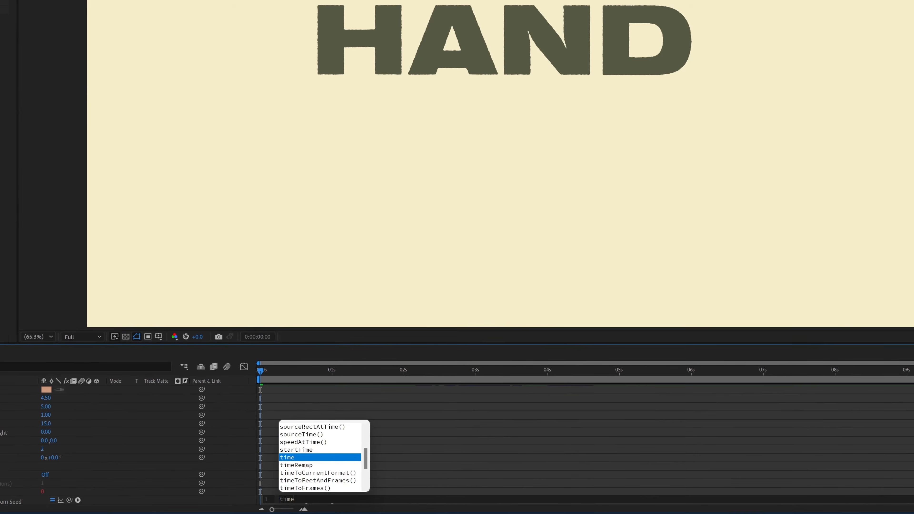
pyautogui.write('*4')
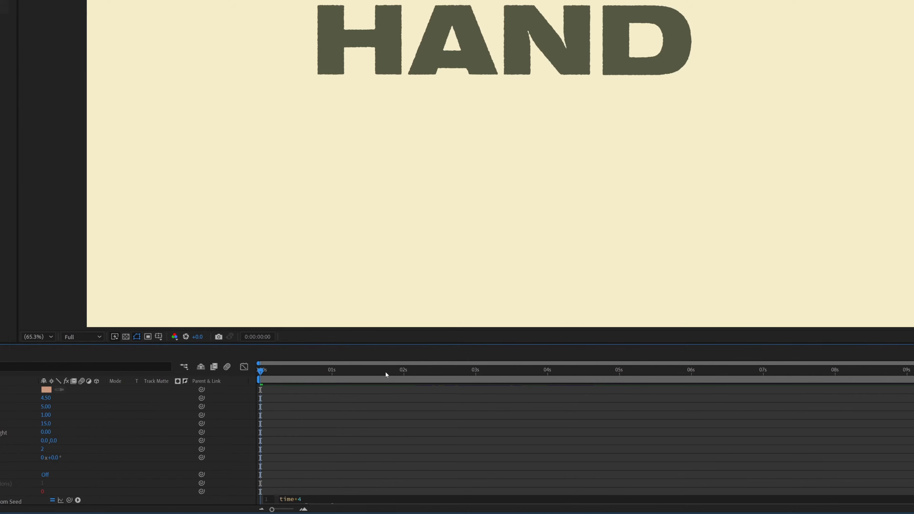
pyautogui.click(379, 401)
pyautogui.scroll(2, 407, 249)
pyautogui.press('space')
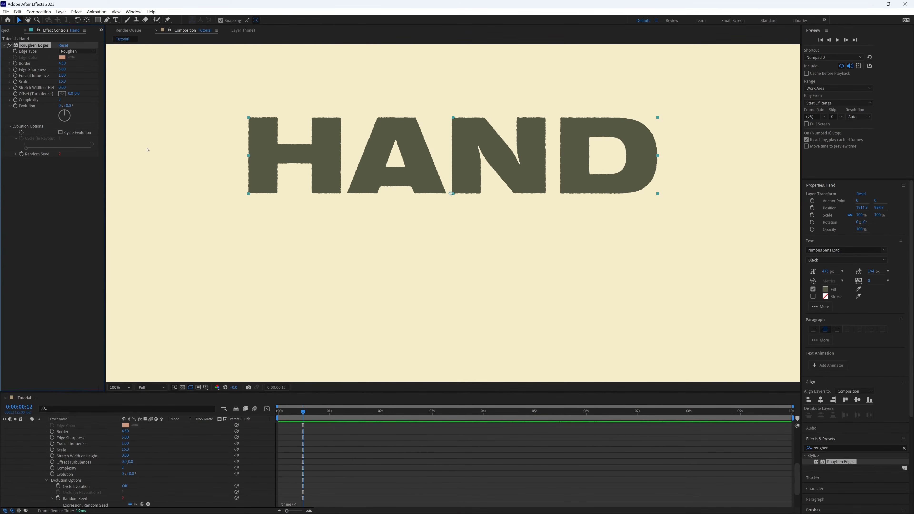
# - Unsolo the Hand layer and copy its Roughen Edges effect onto the Hand_Outline, Drawn and Drawn_shadow layers
pyautogui.moveTo(794, 469); pyautogui.dragTo(752, 413)
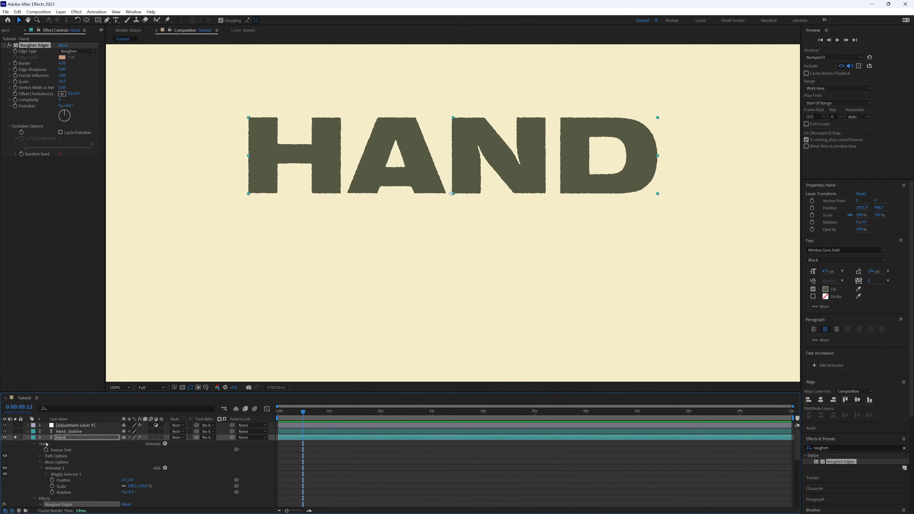
pyautogui.click(28, 438)
pyautogui.click(68, 432)
pyautogui.keyDown('ctrl'); pyautogui.click(62, 444); pyautogui.keyUp('ctrl')
pyautogui.keyDown('ctrl'); pyautogui.click(71, 449); pyautogui.keyUp('ctrl')
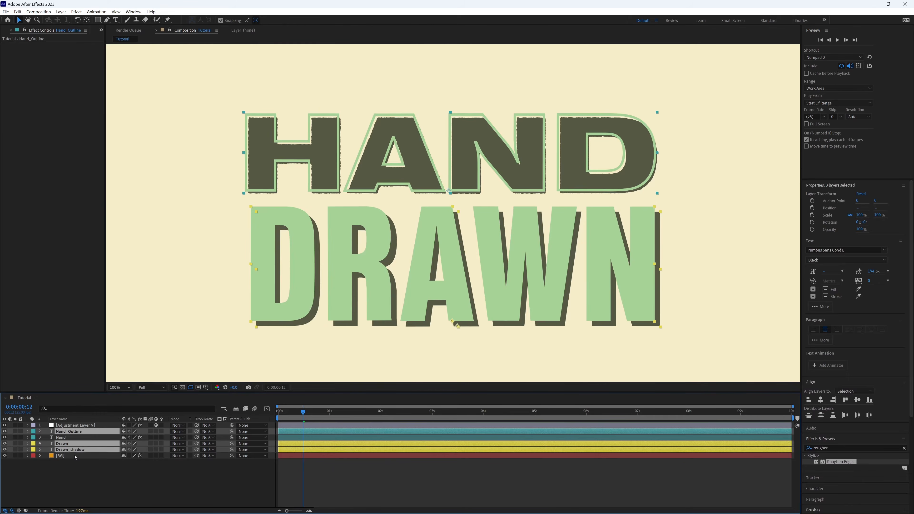
pyautogui.click(75, 457)
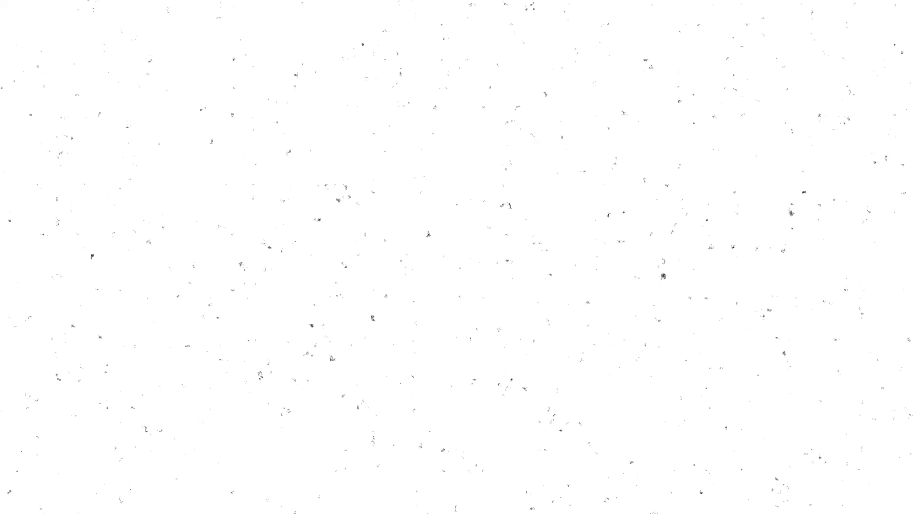
# - Create a full-size white solid in the Texture composition and apply the Fractal Noise effect to it
pyautogui.click(38, 12)
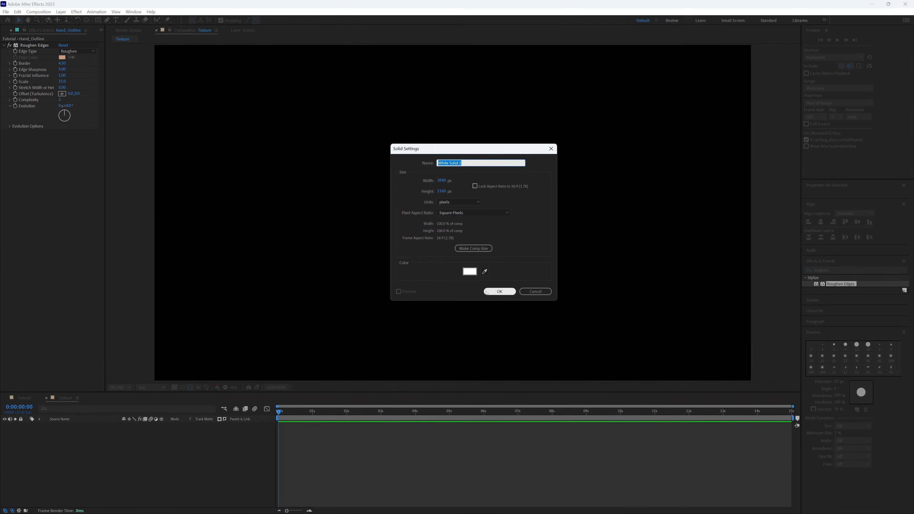
pyautogui.click(499, 292)
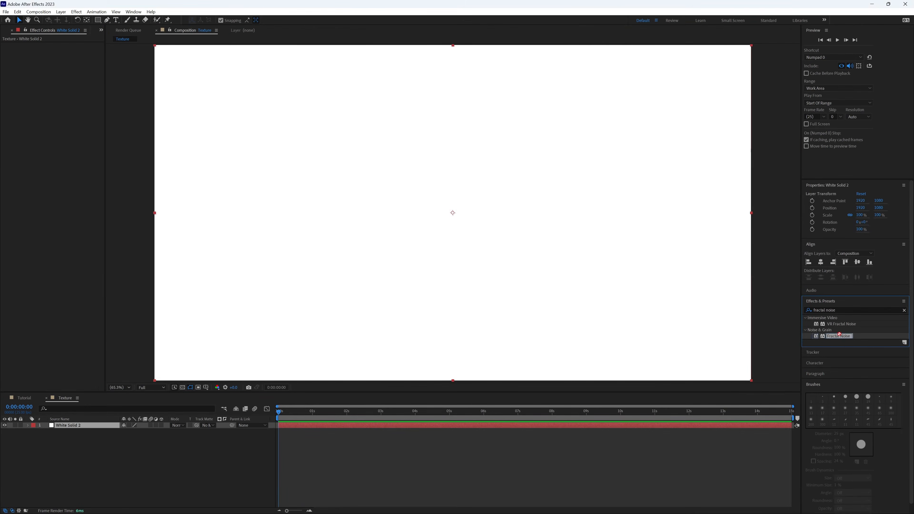
pyautogui.moveTo(839, 335); pyautogui.dragTo(674, 363)
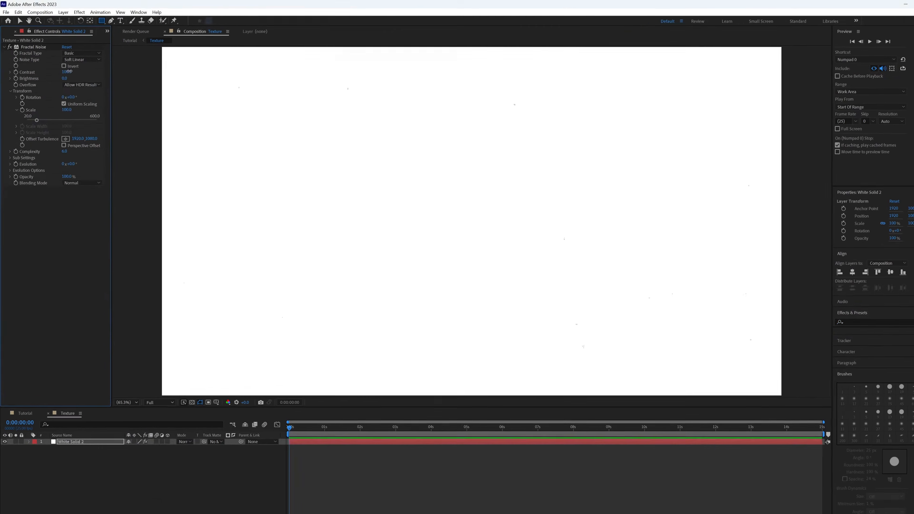
# - Set the Fractal Noise Contrast to 235, Brightness to 135 and Scale to 35 on the white solid
pyautogui.click(67, 72)
pyautogui.write('235')
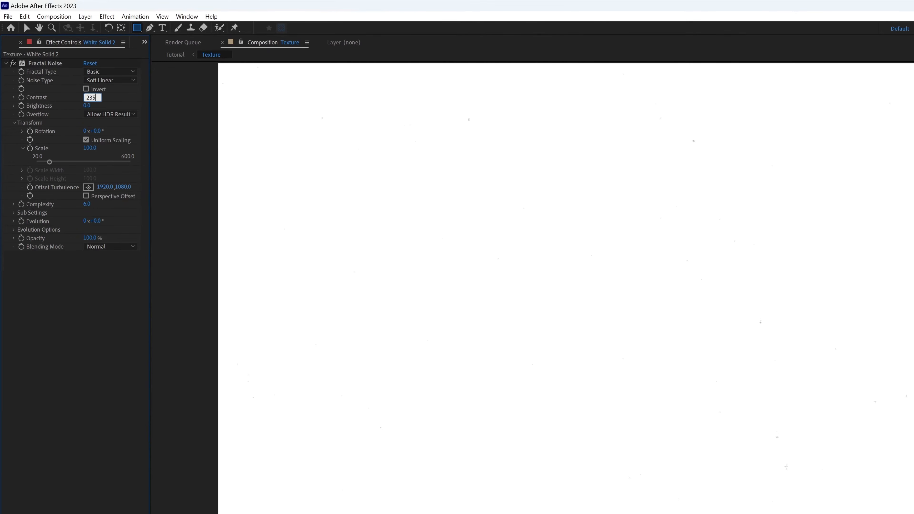
pyautogui.press('Return')
pyautogui.click(92, 106)
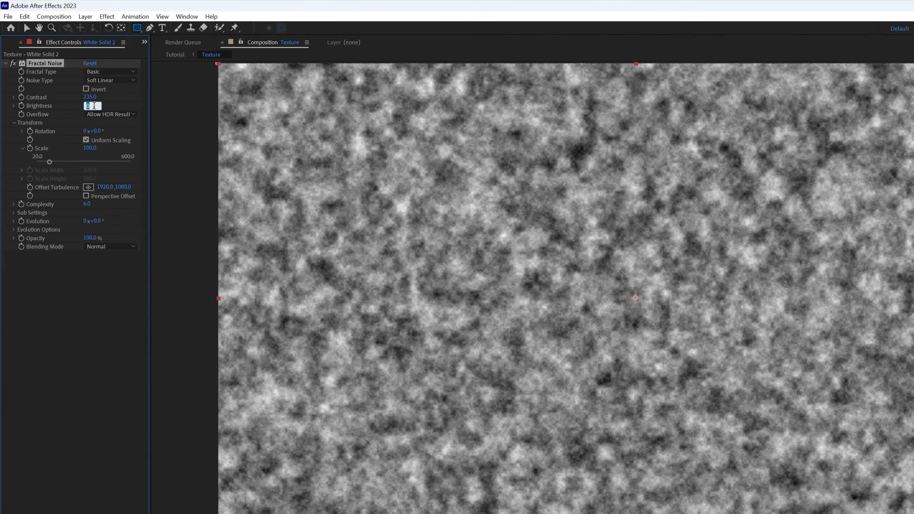
pyautogui.write('135')
pyautogui.press('Return')
pyautogui.click(93, 148)
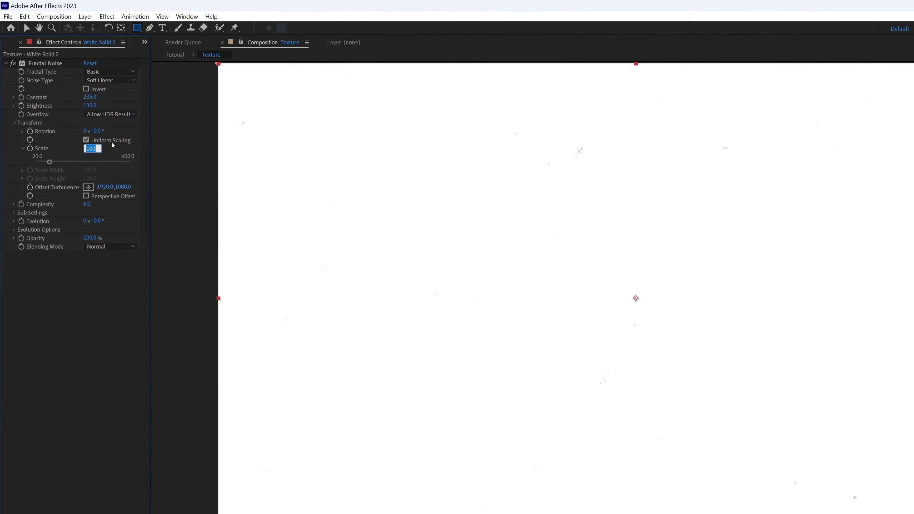
pyautogui.write('35')
pyautogui.press('Return')
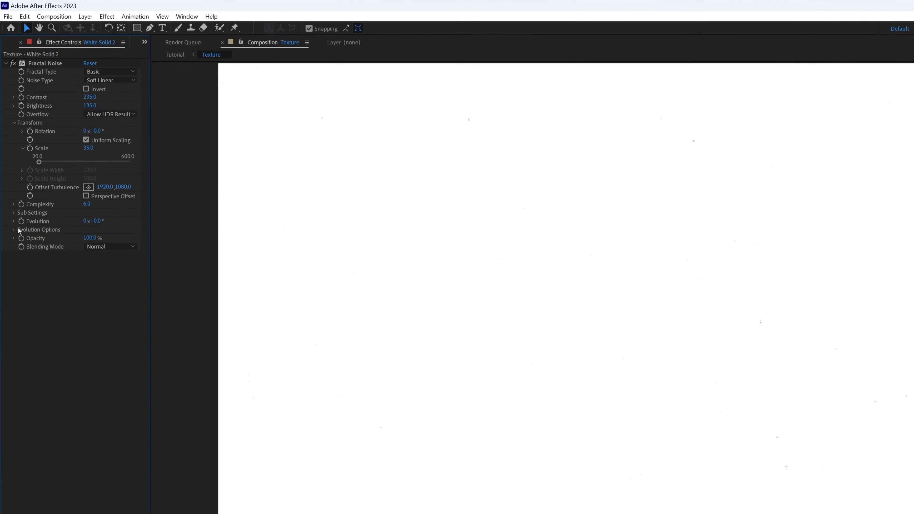
# - Animate the Fractal Noise Random Seed with an expression that multiplies time, and preview the moving specks
pyautogui.click(14, 230)
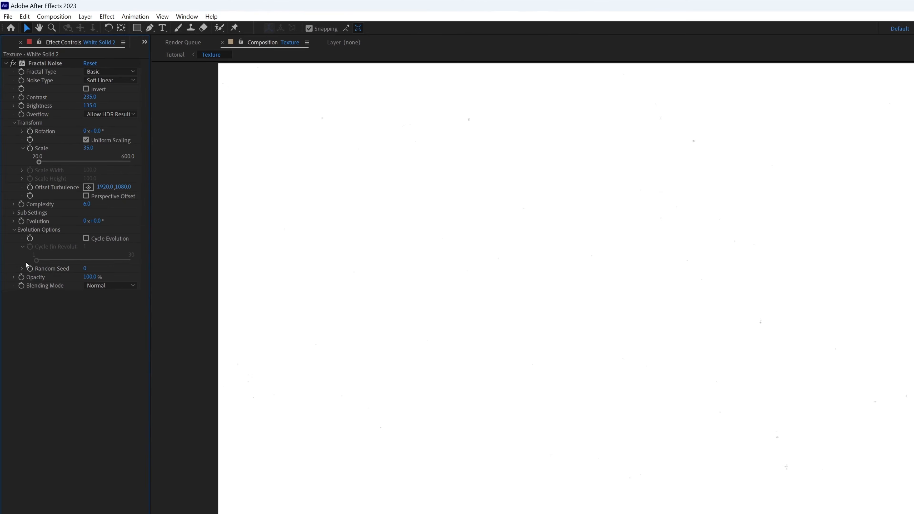
pyautogui.keyDown('alt'); pyautogui.click(30, 268); pyautogui.keyUp('alt')
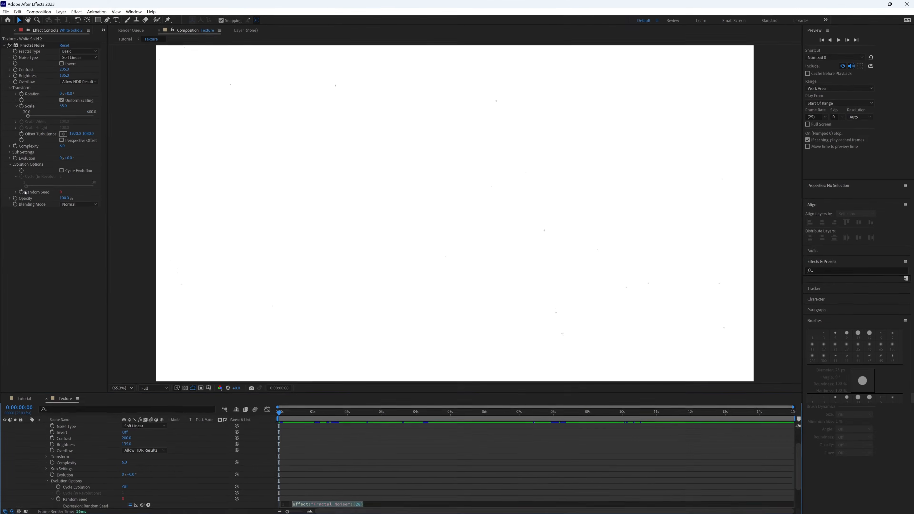
pyautogui.write('time*')
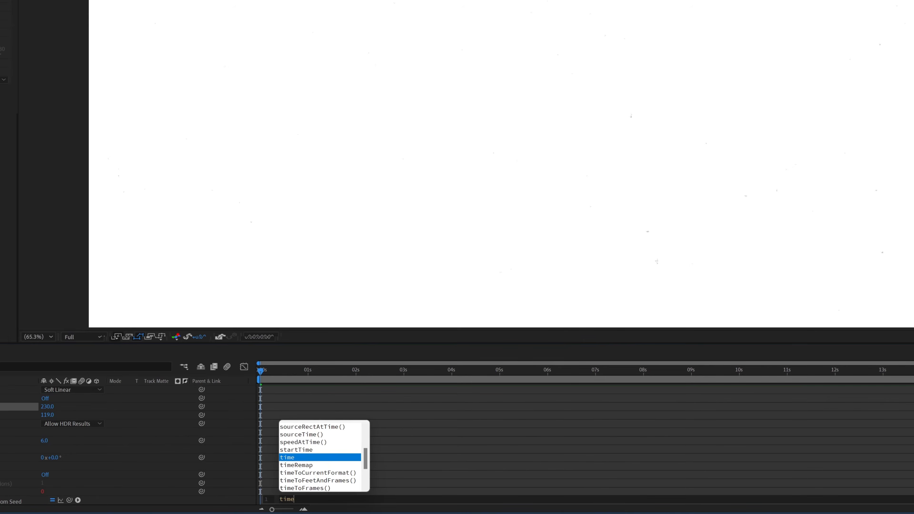
pyautogui.click(487, 406)
pyautogui.press('space')
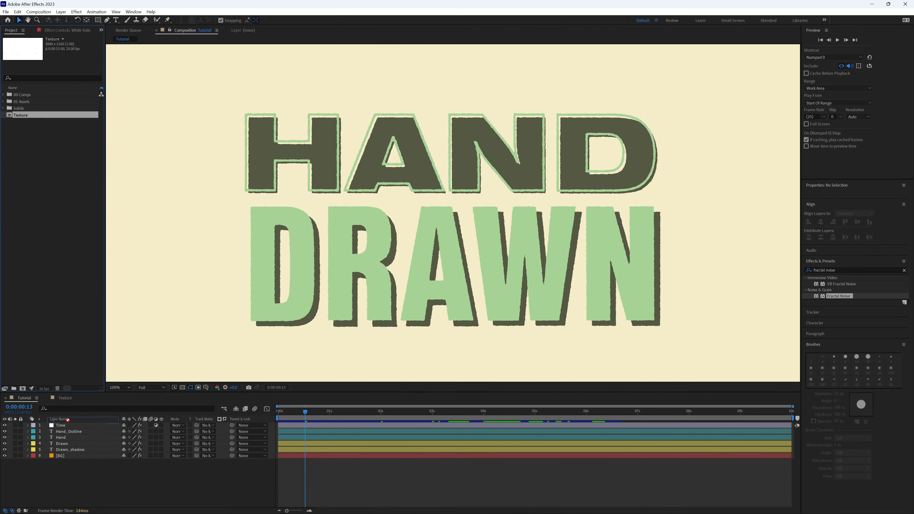
# - Set the Texture layer below the Time layer in the Tutorial composition to Multiply blending and preview it
pyautogui.click(70, 432)
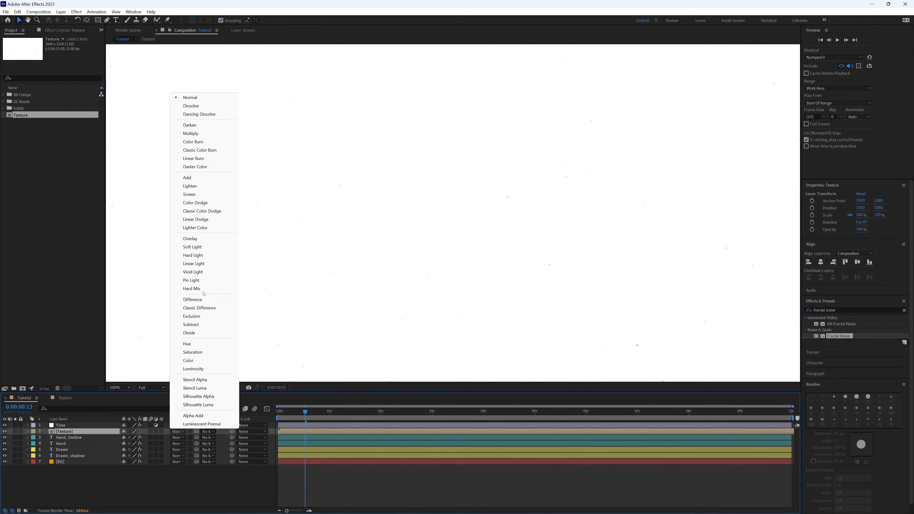
pyautogui.click(191, 134)
pyautogui.press('space')
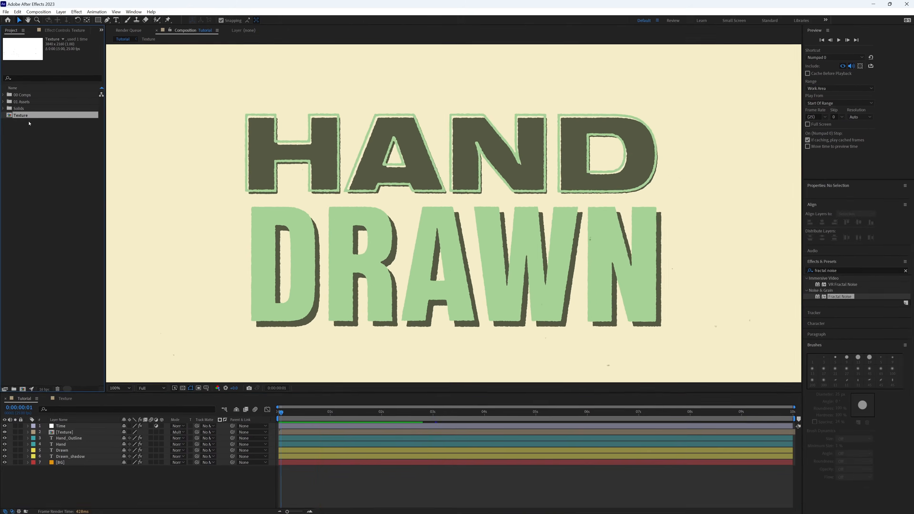
# - Duplicate the Texture composition, name the copy Texture_matte and open it
pyautogui.hotkey('ctrl', 'd')
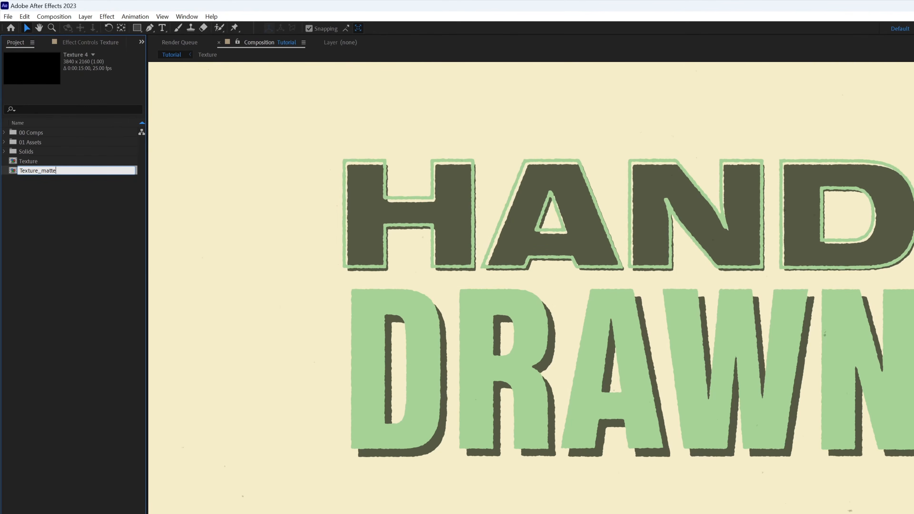
pyautogui.press('Return')
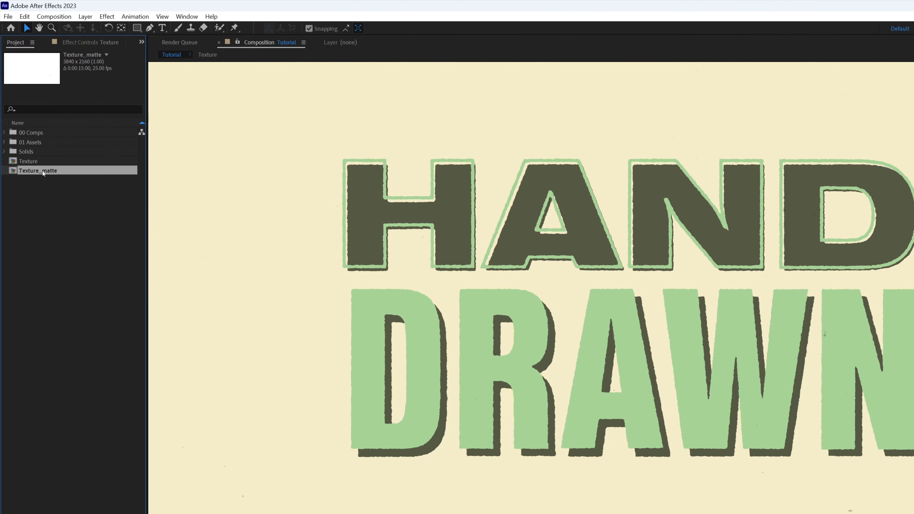
pyautogui.doubleClick(44, 171)
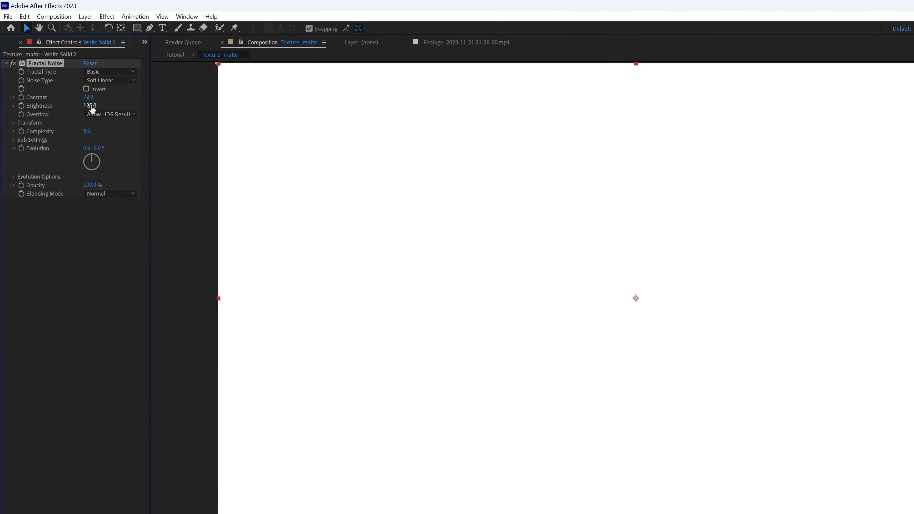
# - Set the Fractal Noise Contrast to 72 and Brightness to 60 in Texture_matte, and increase its Scale for larger patches
pyautogui.press('Return')
pyautogui.click(14, 122)
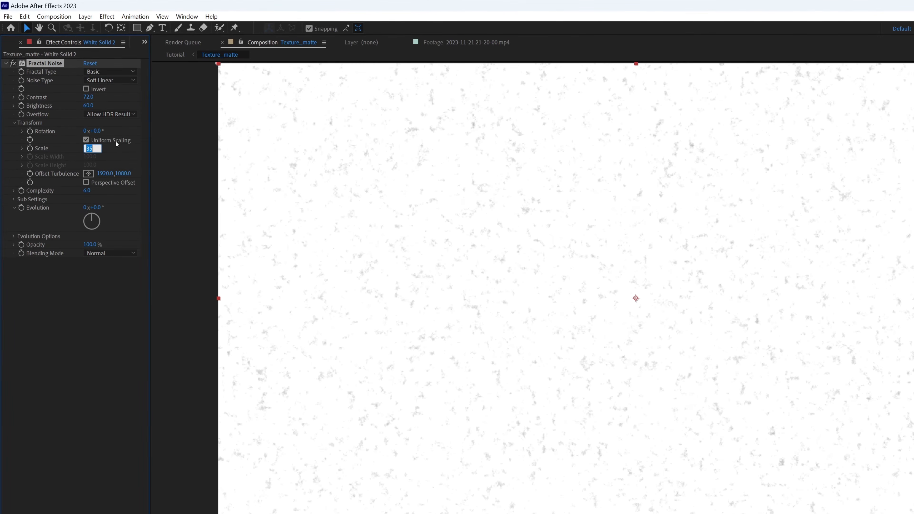
pyautogui.press('Return')
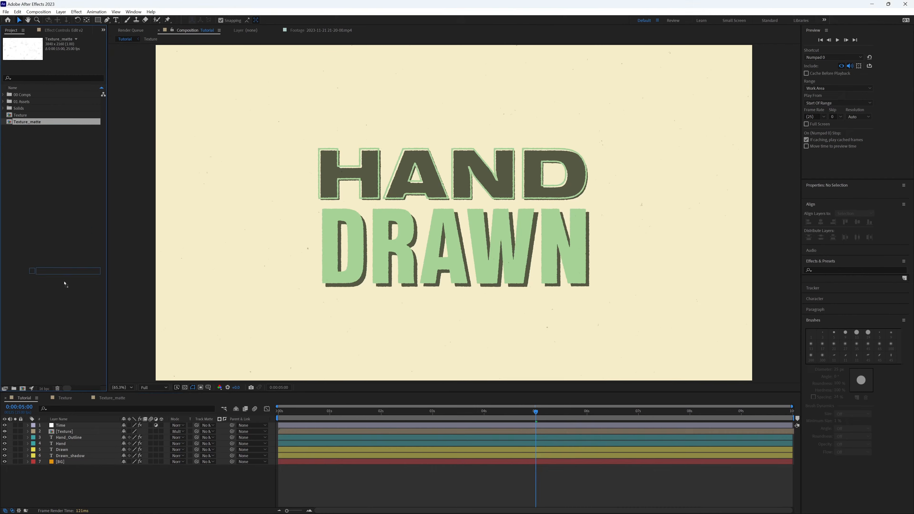
# - Place Texture_matte as a hidden layer below BG, assign it as track matte for all four text layers, and preview
pyautogui.moveTo(65, 284); pyautogui.dragTo(77, 469)
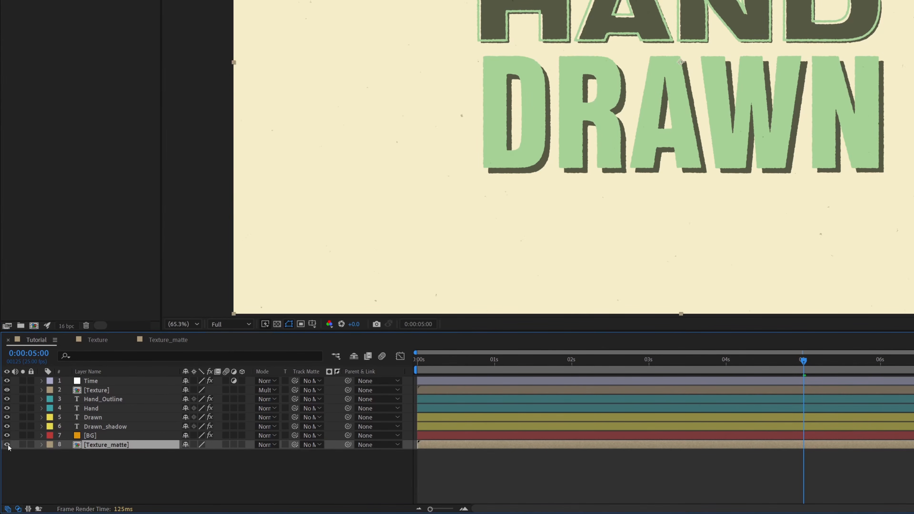
pyautogui.click(102, 399)
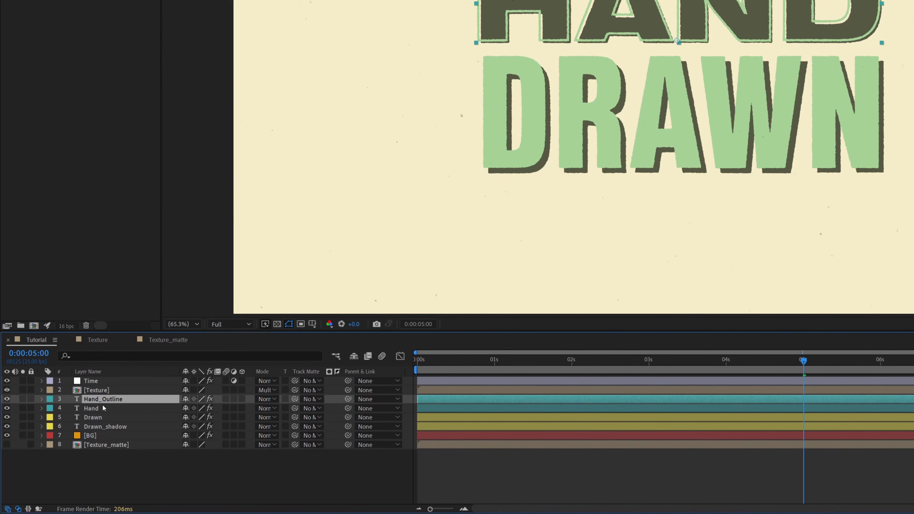
pyautogui.keyDown('shift'); pyautogui.click(102, 427); pyautogui.keyUp('shift')
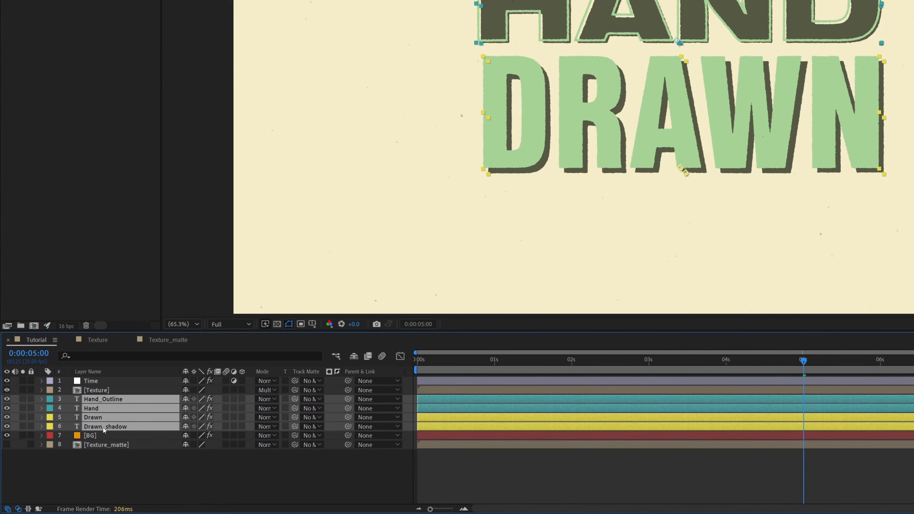
pyautogui.click(316, 399)
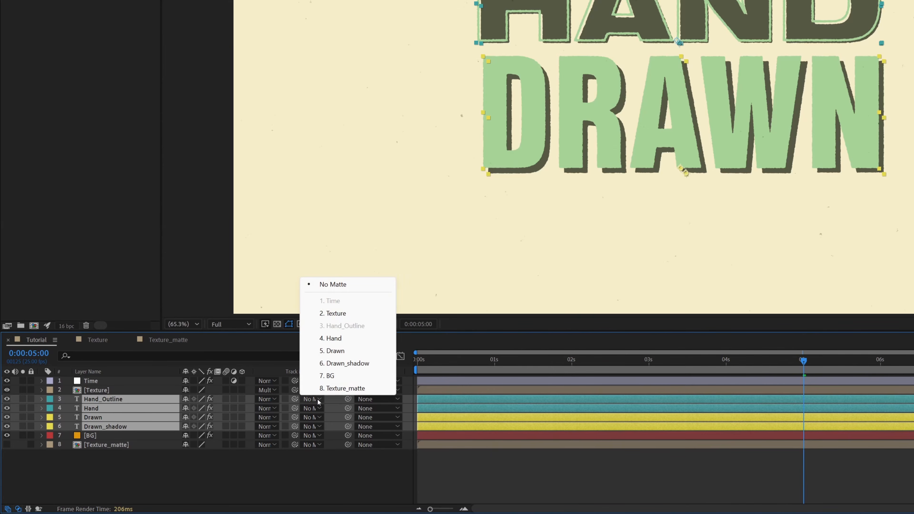
pyautogui.click(365, 388)
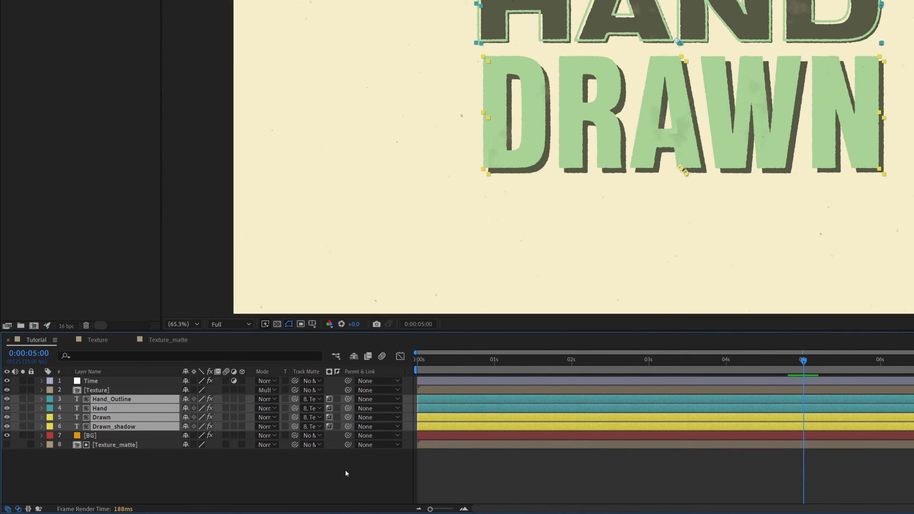
pyautogui.click(346, 481)
pyautogui.press('space')
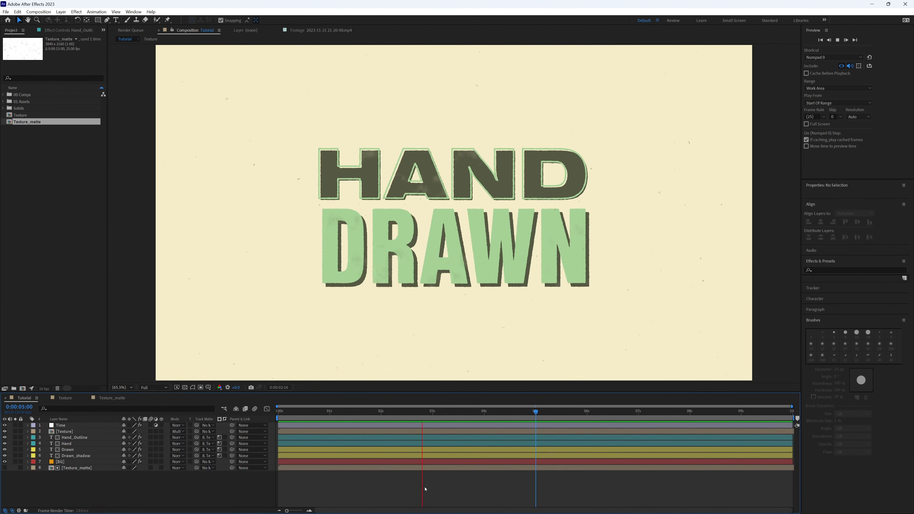
# - Insert the Looping paper Texture composition between the Time and Texture layers
pyautogui.press('/')
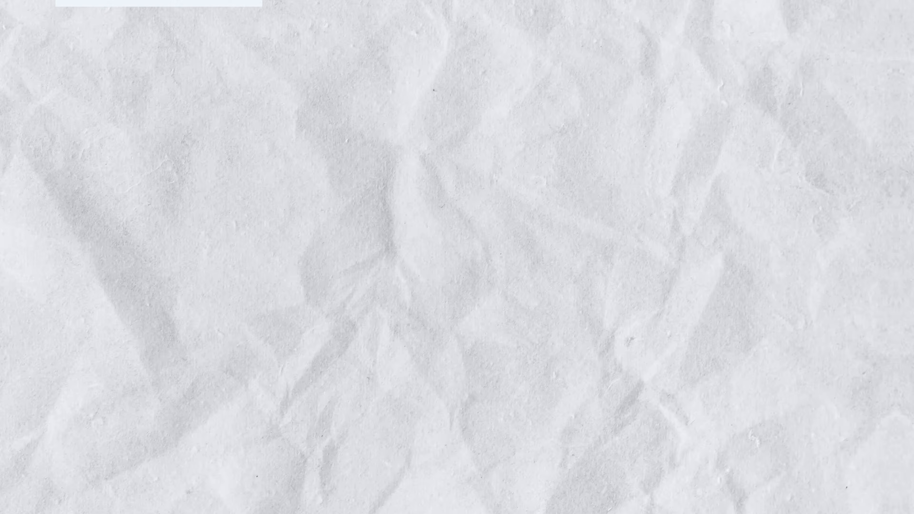
pyautogui.click(66, 102)
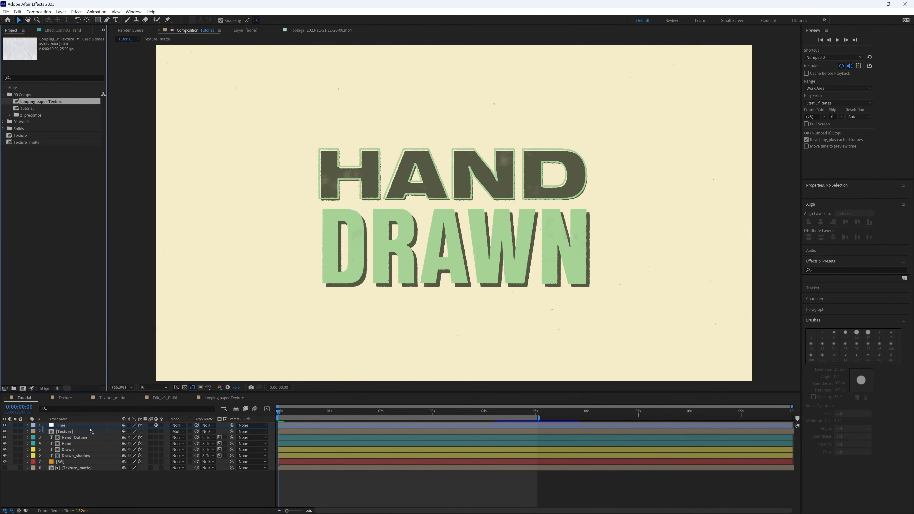
pyautogui.moveTo(90, 429); pyautogui.dragTo(90, 430)
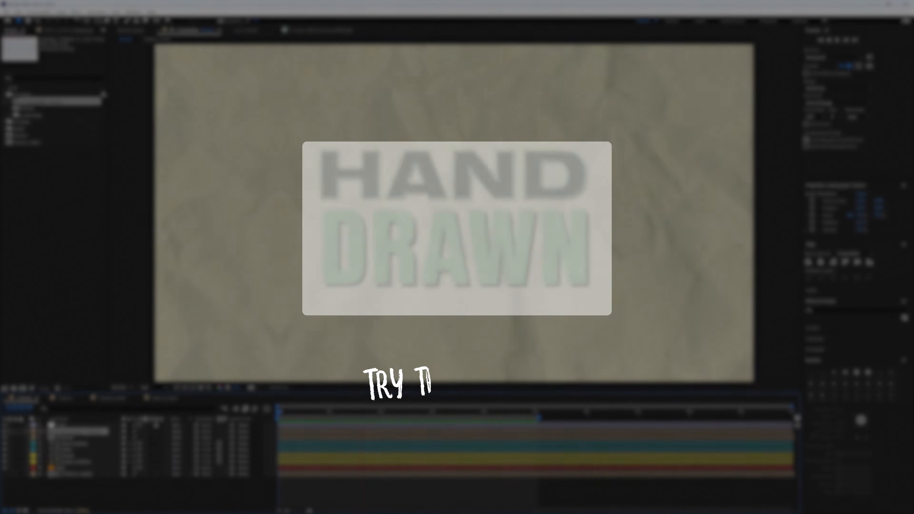